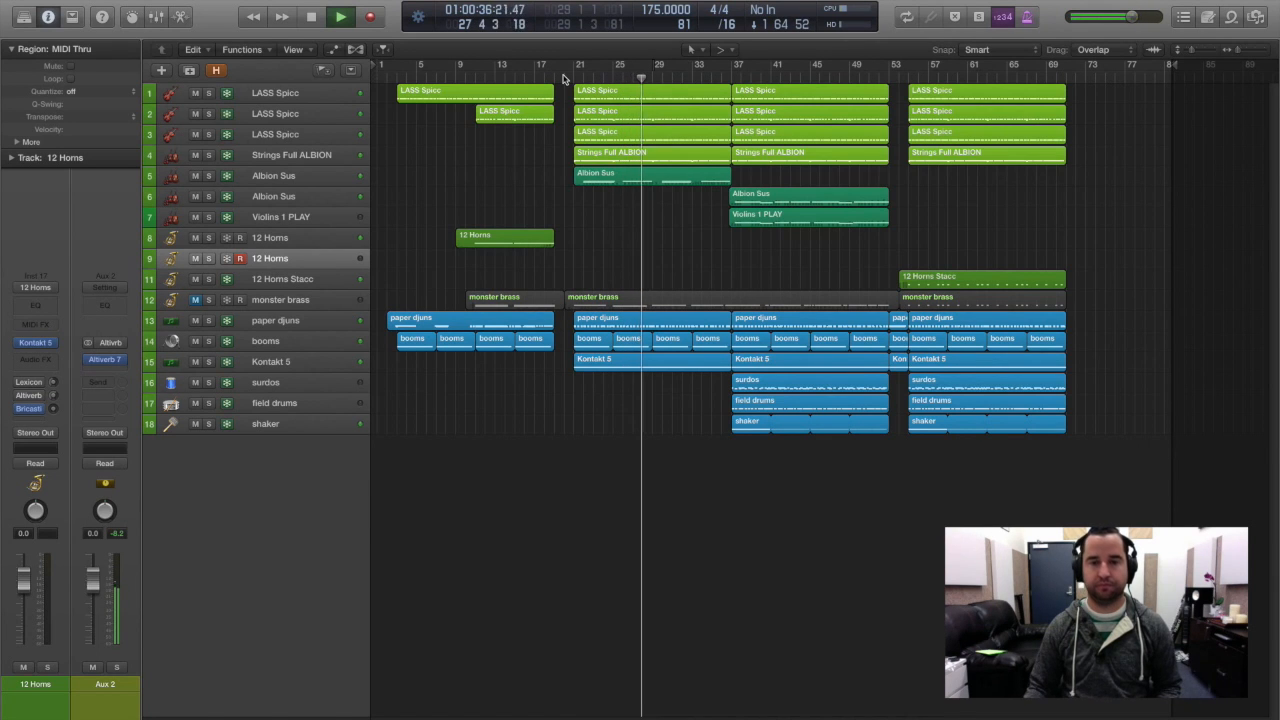
Record a horn melody on the record-armed 12 Horns track, running from about bar 17 to bar 39.
key("space")
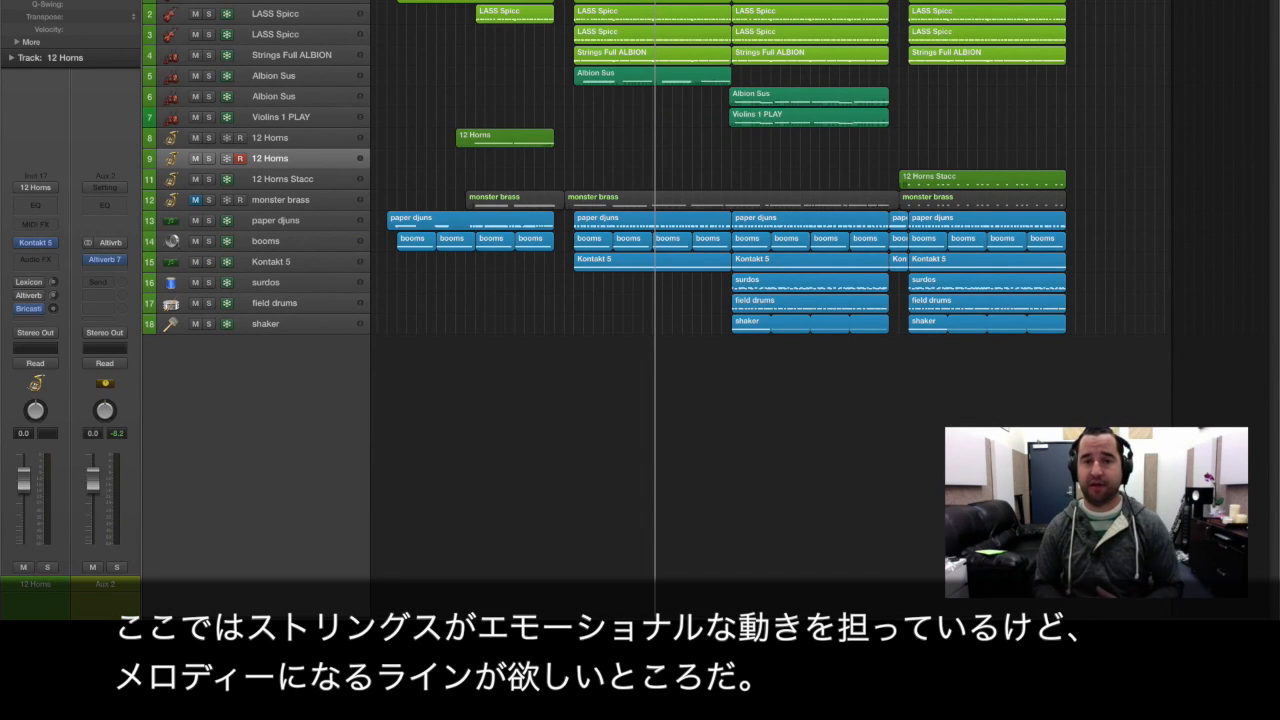
left_click(534, 1)
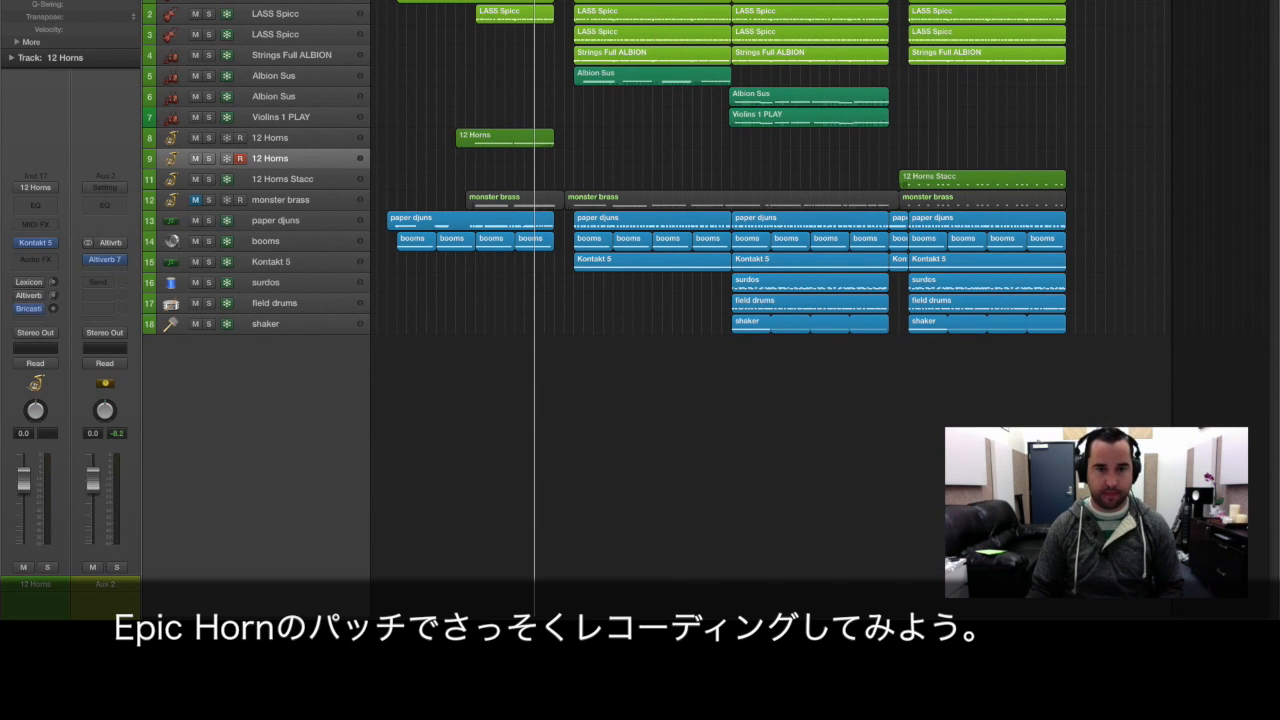
key("space")
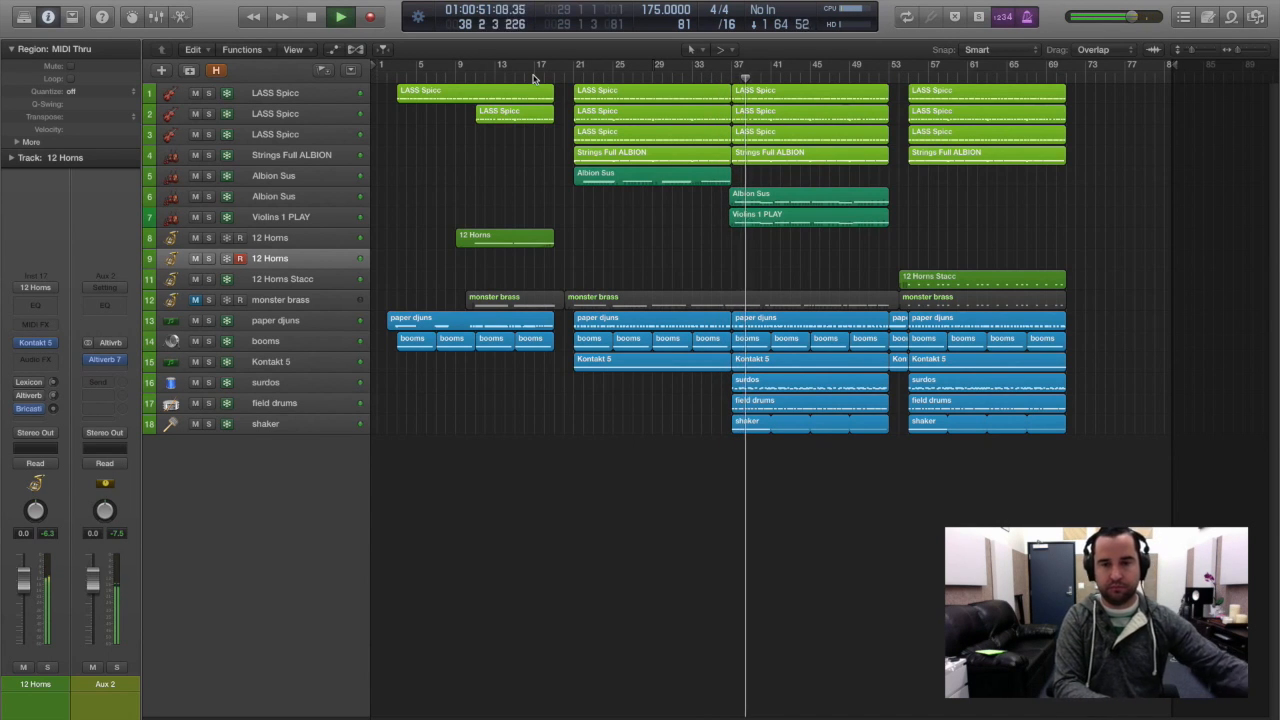
key("space")
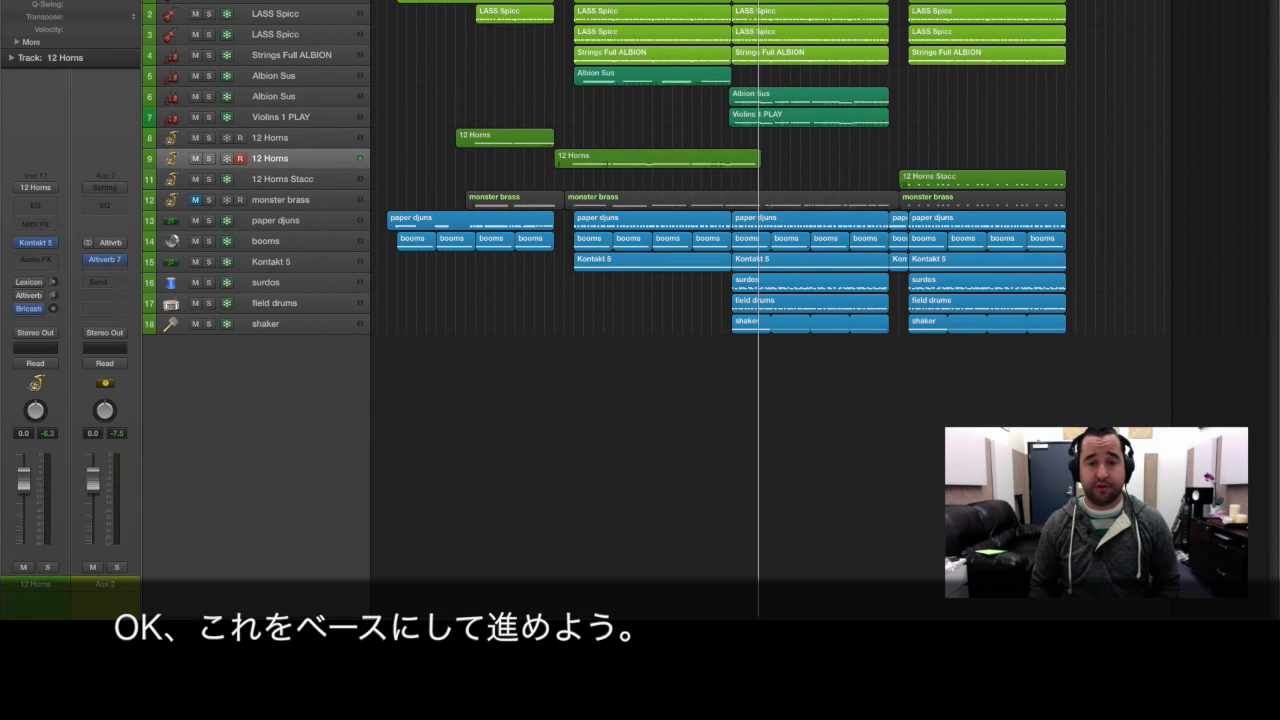
Open the recorded 12 Horns region for note editing and quantize all its notes to 1/4 Note.
double_click(600, 163)
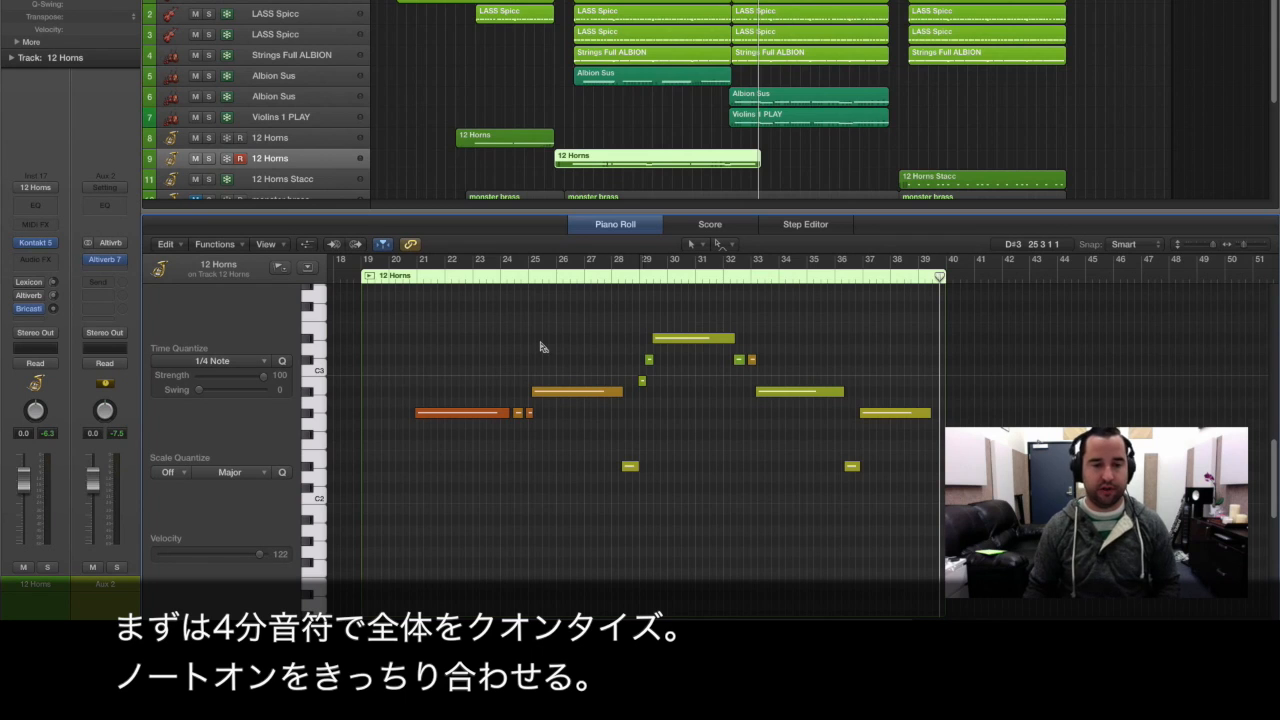
key("super+a")
left_click(265, 363)
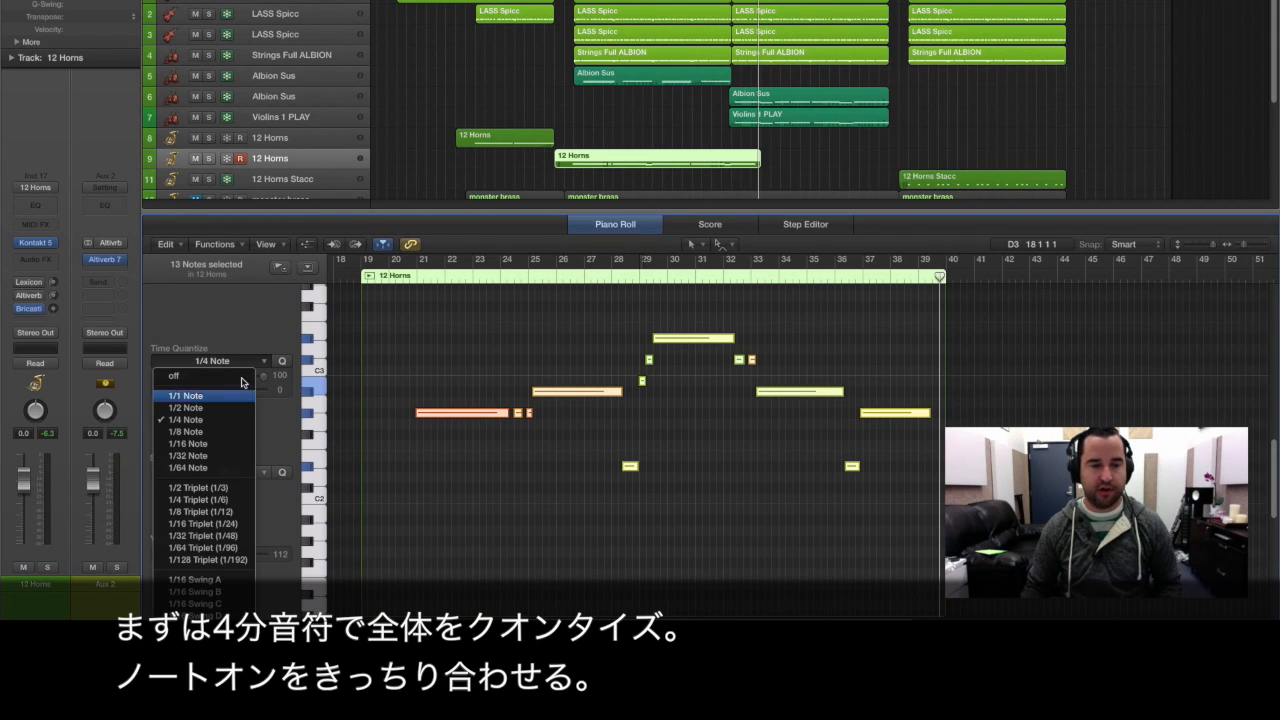
left_click(225, 425)
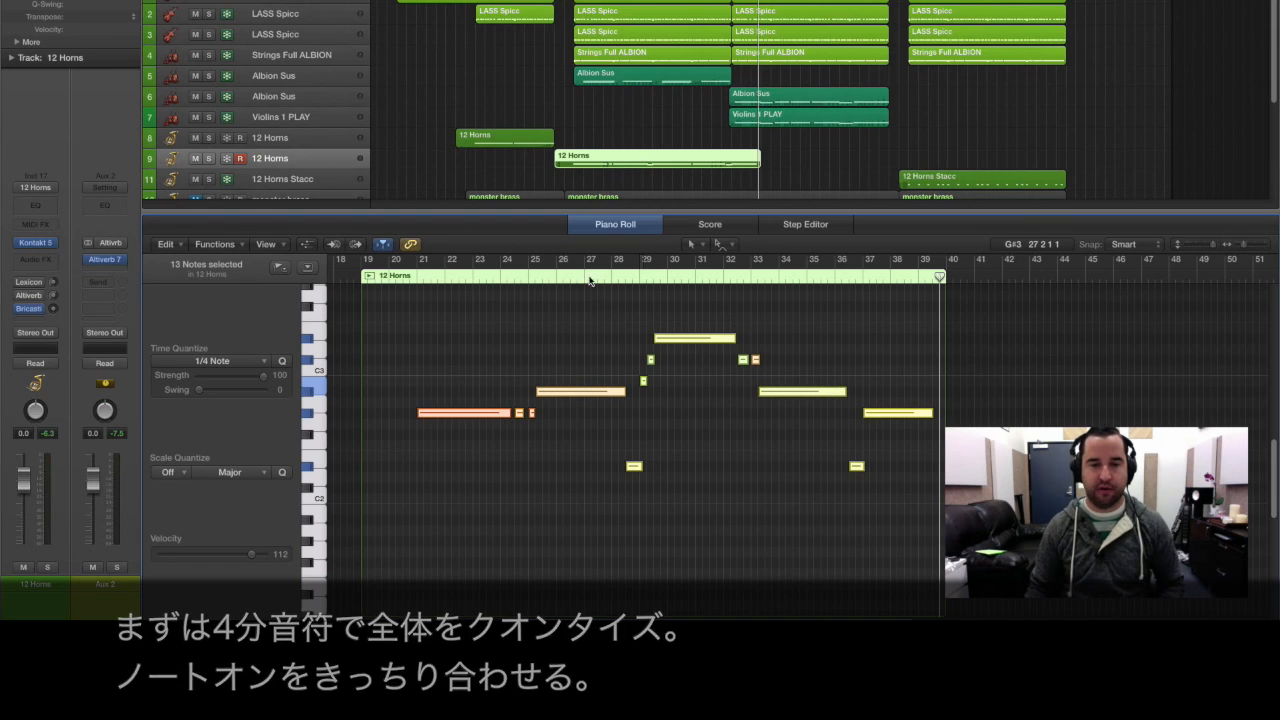
Solo the 12 Horns region and shift all its notes slightly earlier to compensate for the late attack.
key("ctrl+s")
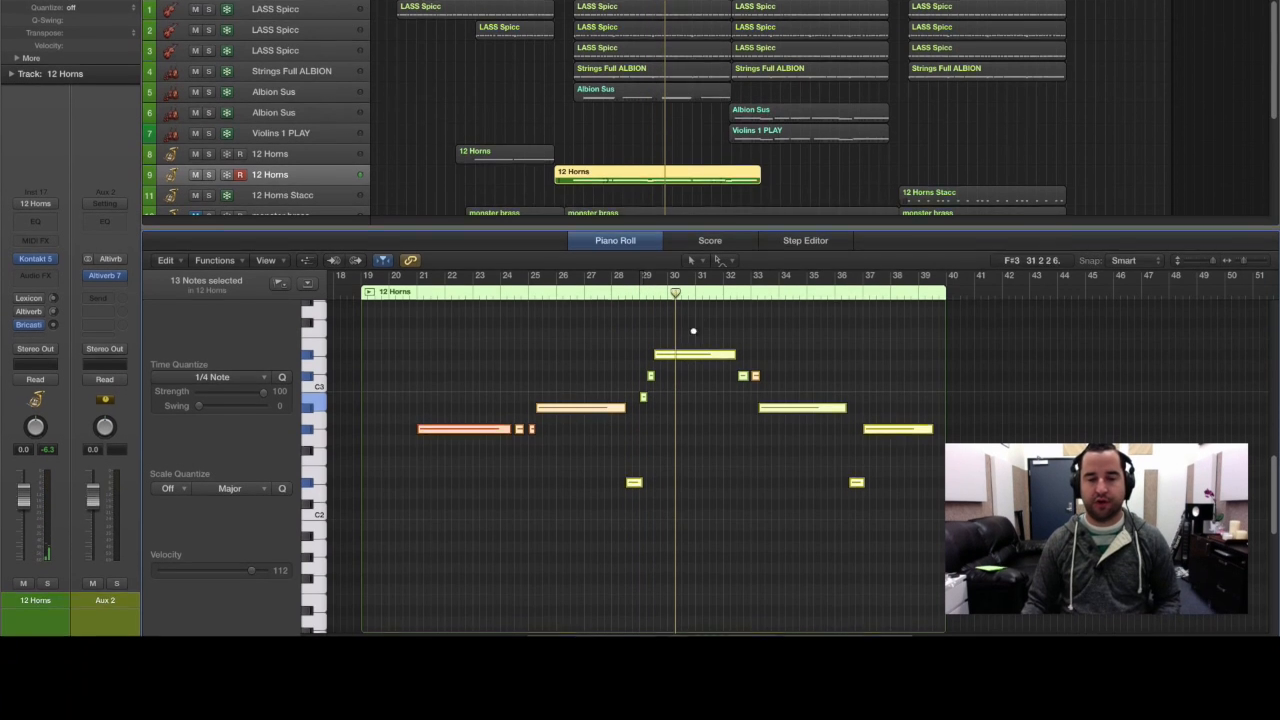
left_click_drag(705, 425, 600, 517)
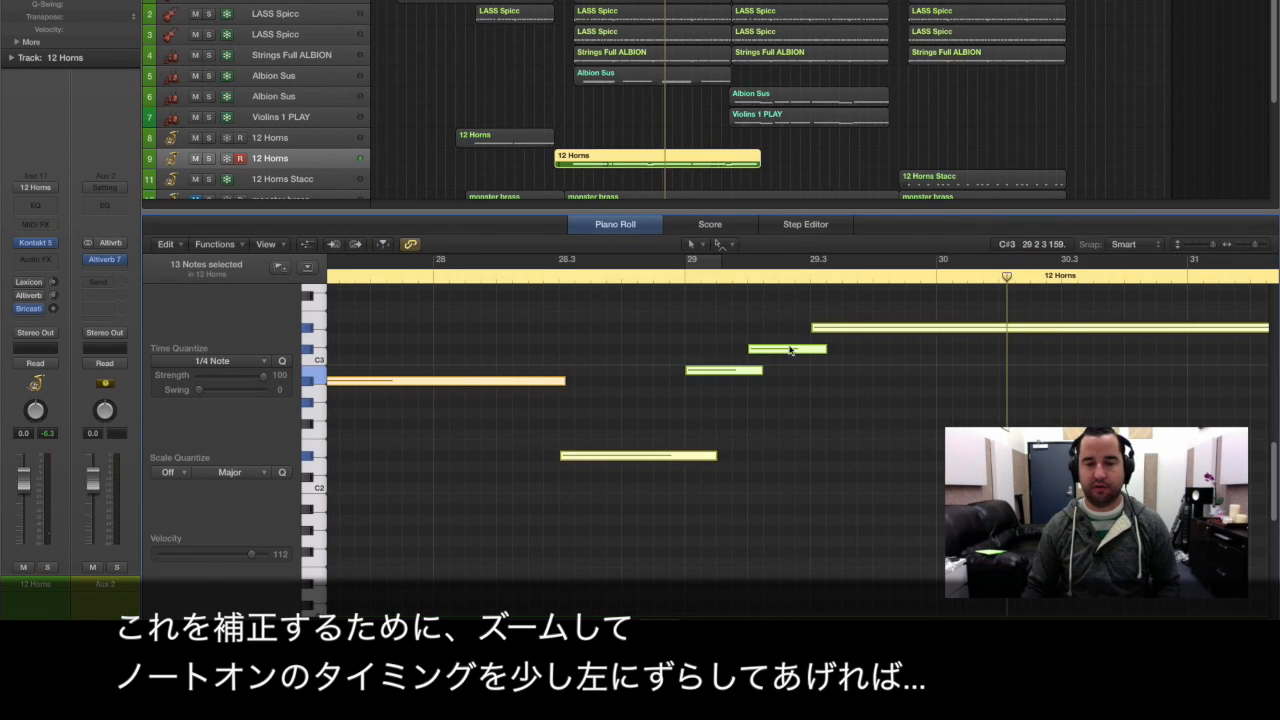
left_click_drag(835, 331, 818, 331)
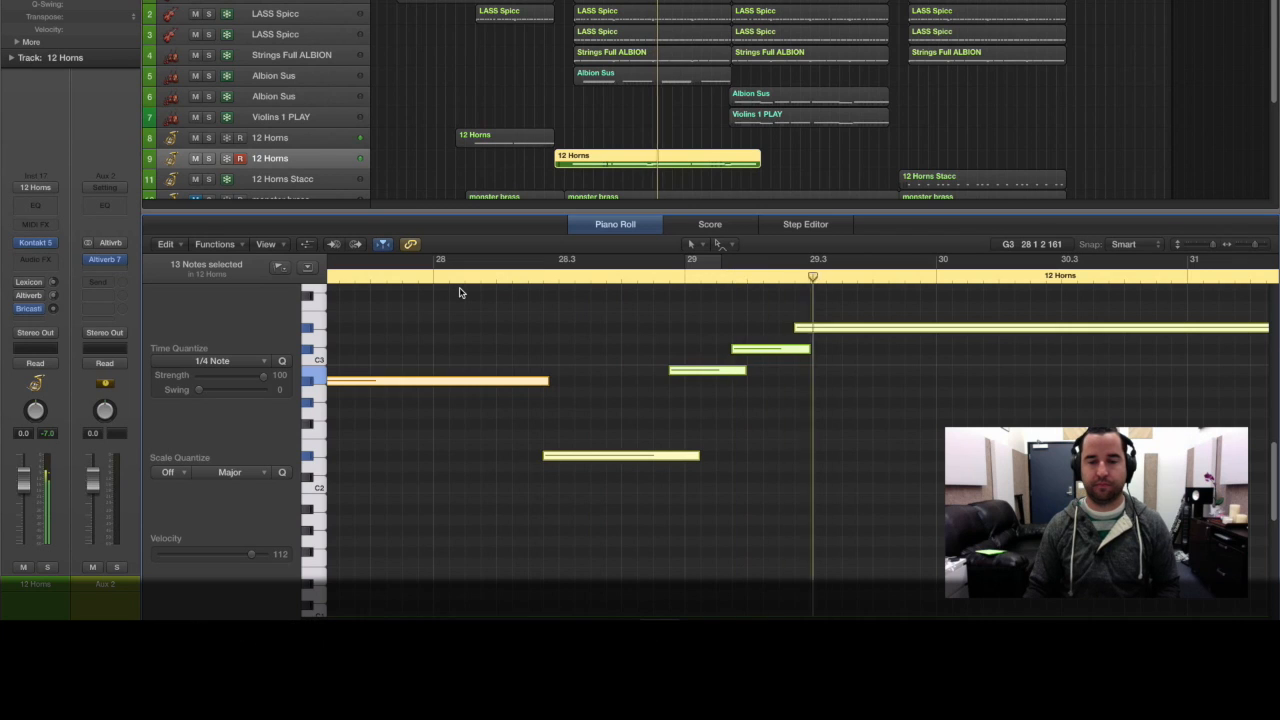
left_click(571, 331, "ctrl+alt")
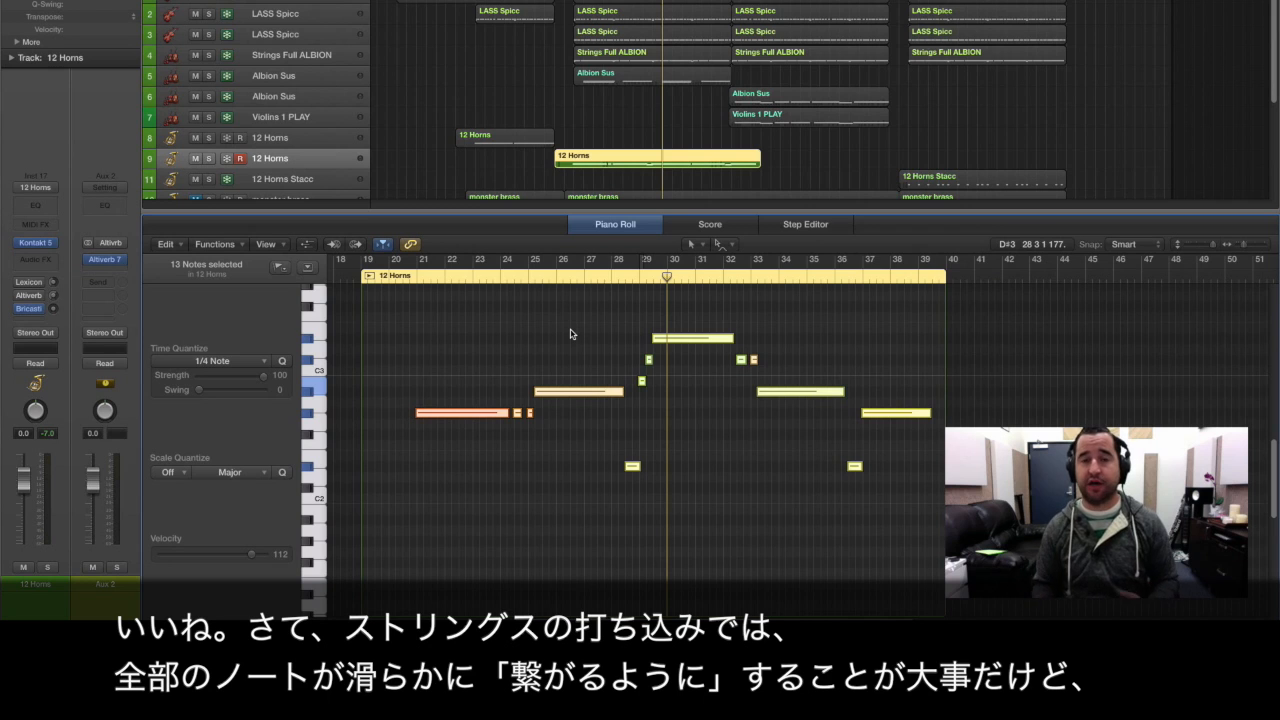
Shorten the ends of the first four long horn notes to leave breathing gaps, and play the soloed part.
left_click(469, 345)
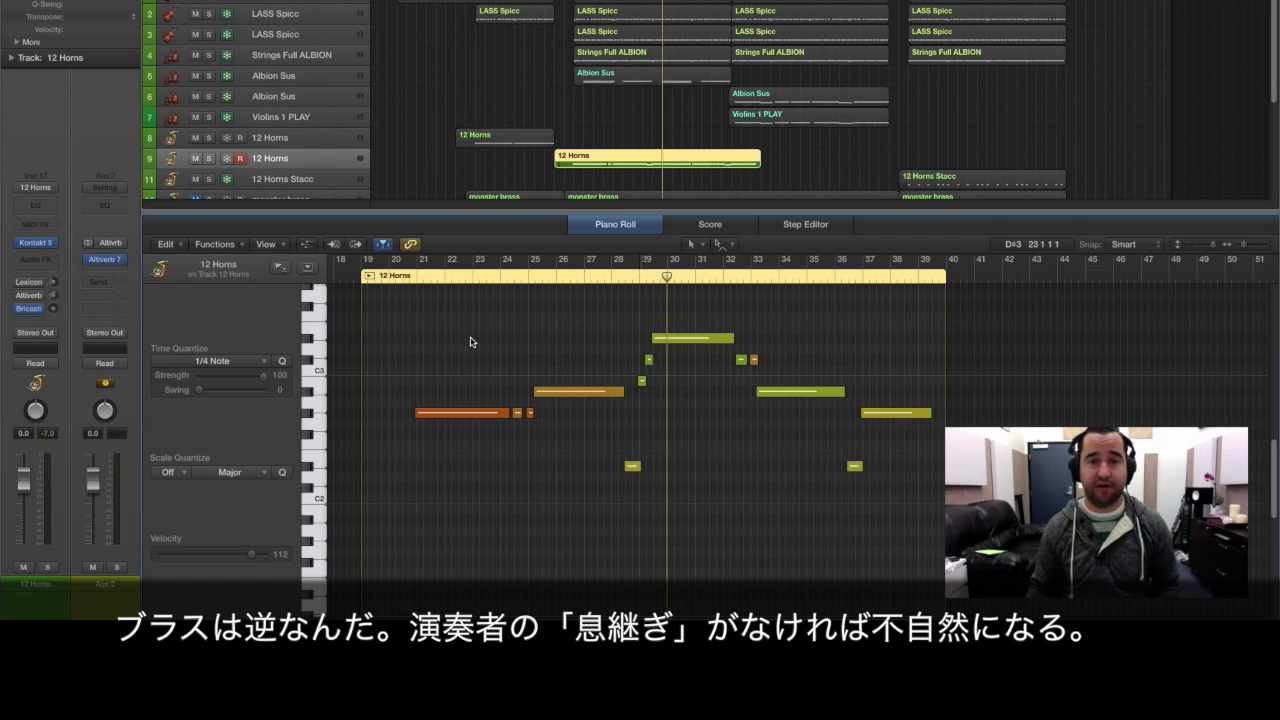
left_click(478, 412)
left_click(587, 391, "shift")
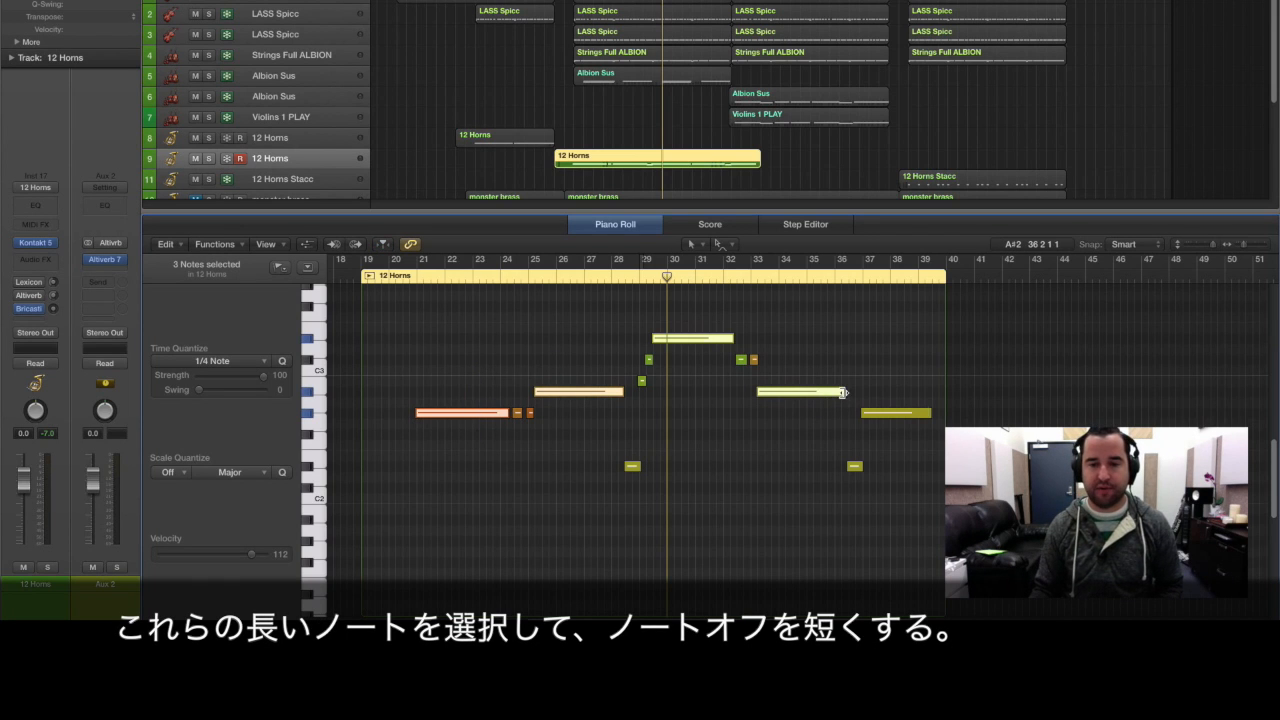
left_click_drag(843, 396, 835, 401)
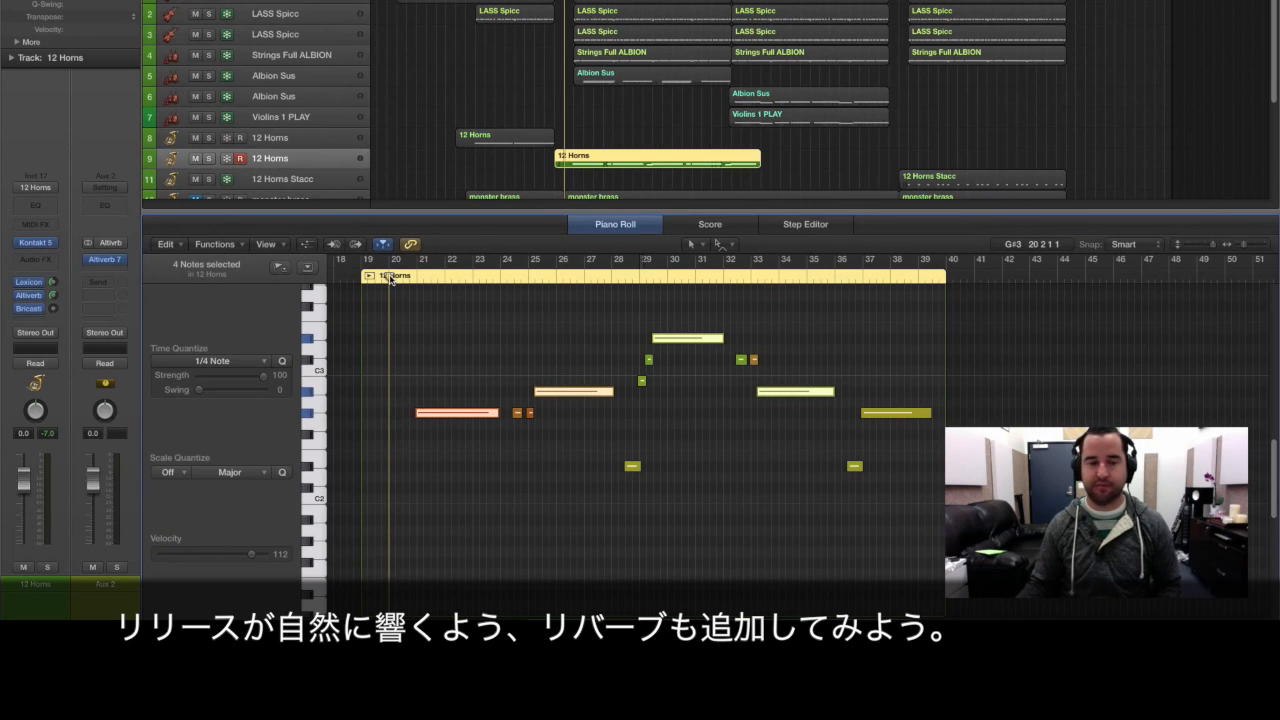
key("space")
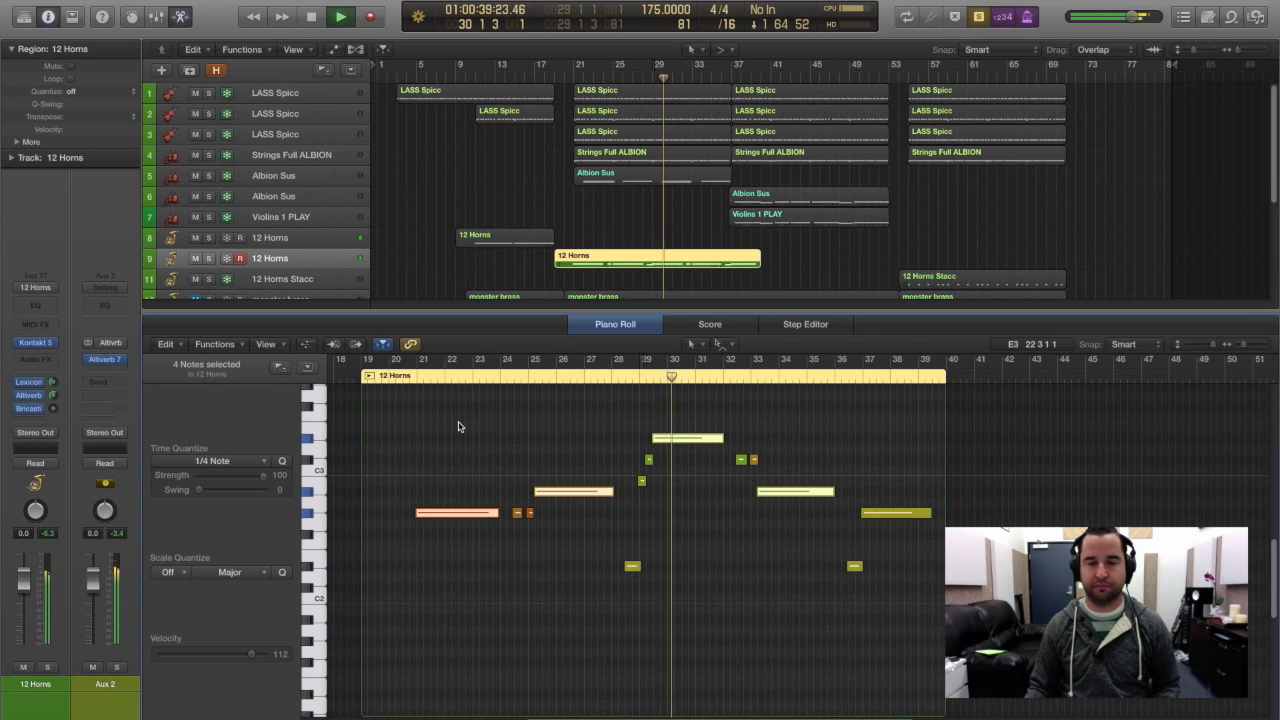
Shorten the two short horn notes around bar 29 that lead up to the highest note.
left_click_drag(703, 418, 574, 513)
left_click_drag(615, 460, 605, 464)
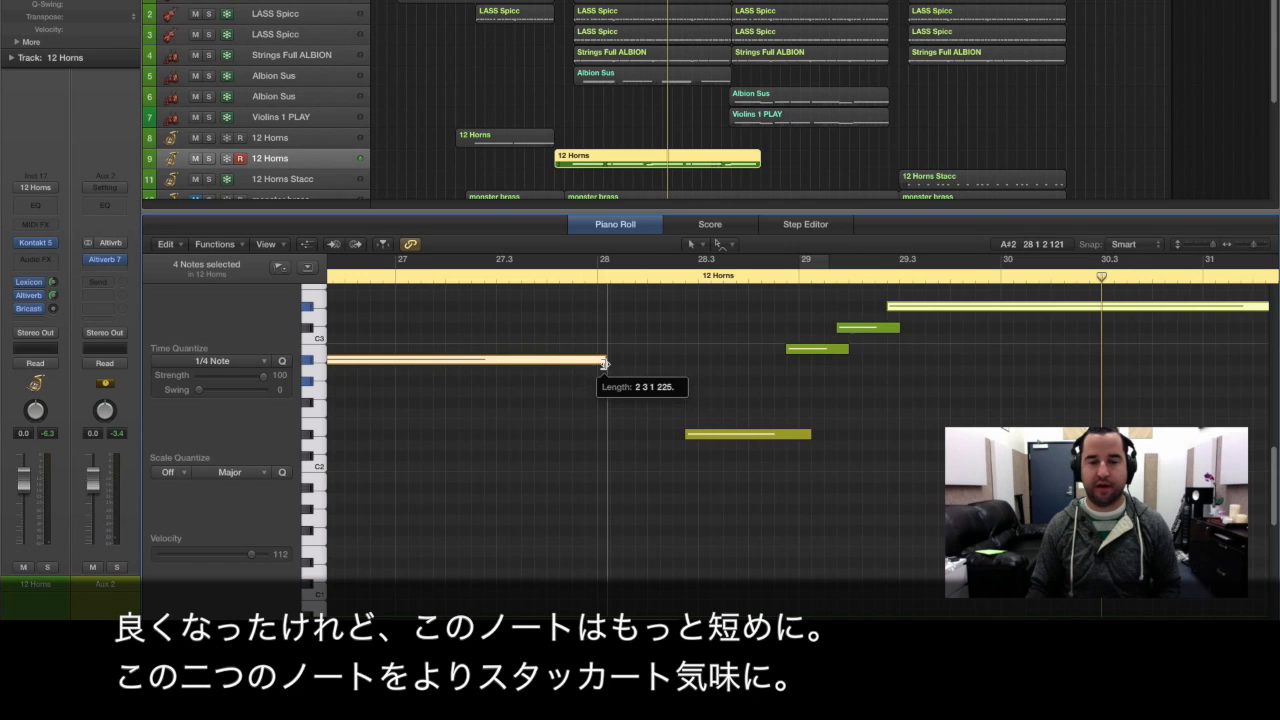
left_click_drag(604, 363, 601, 363)
left_click_drag(878, 376, 872, 332)
left_click(889, 354, "ctrl+alt")
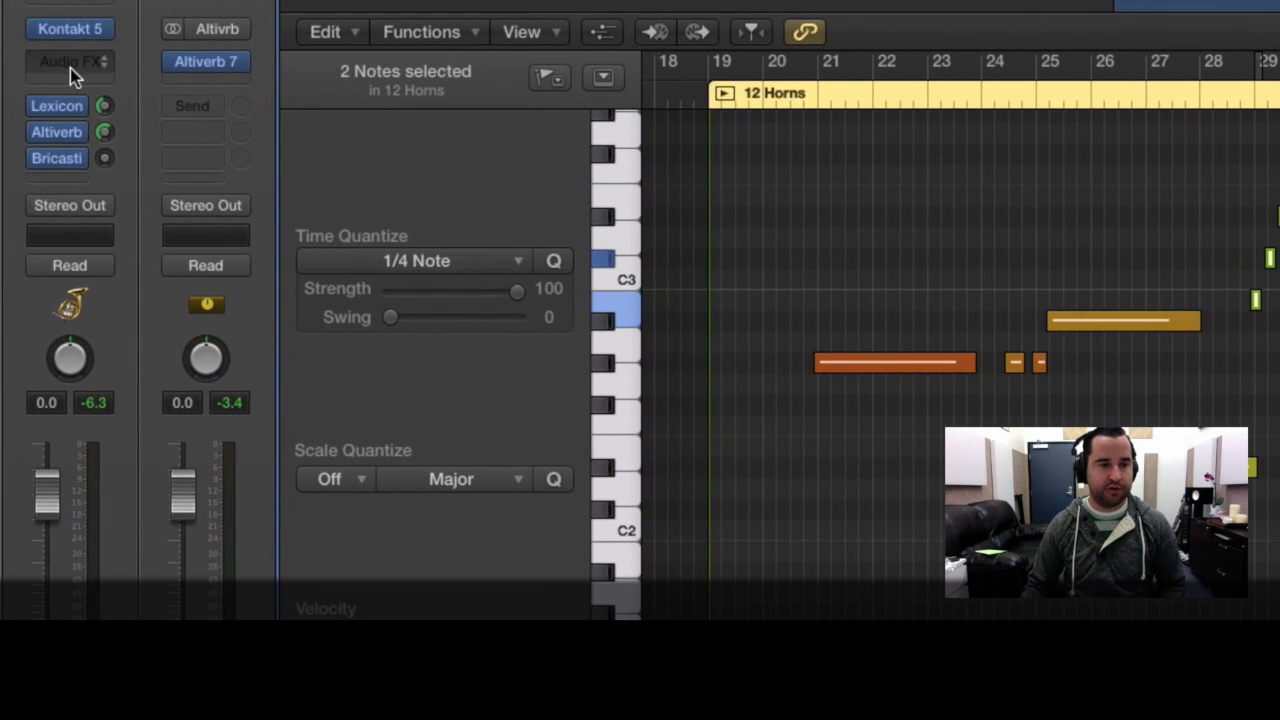
Insert the Waves NLS Channel plug-in on the 12 Horns channel and set its studio mode to Mike.
left_click(39, 258)
mouse_move(152, 391)
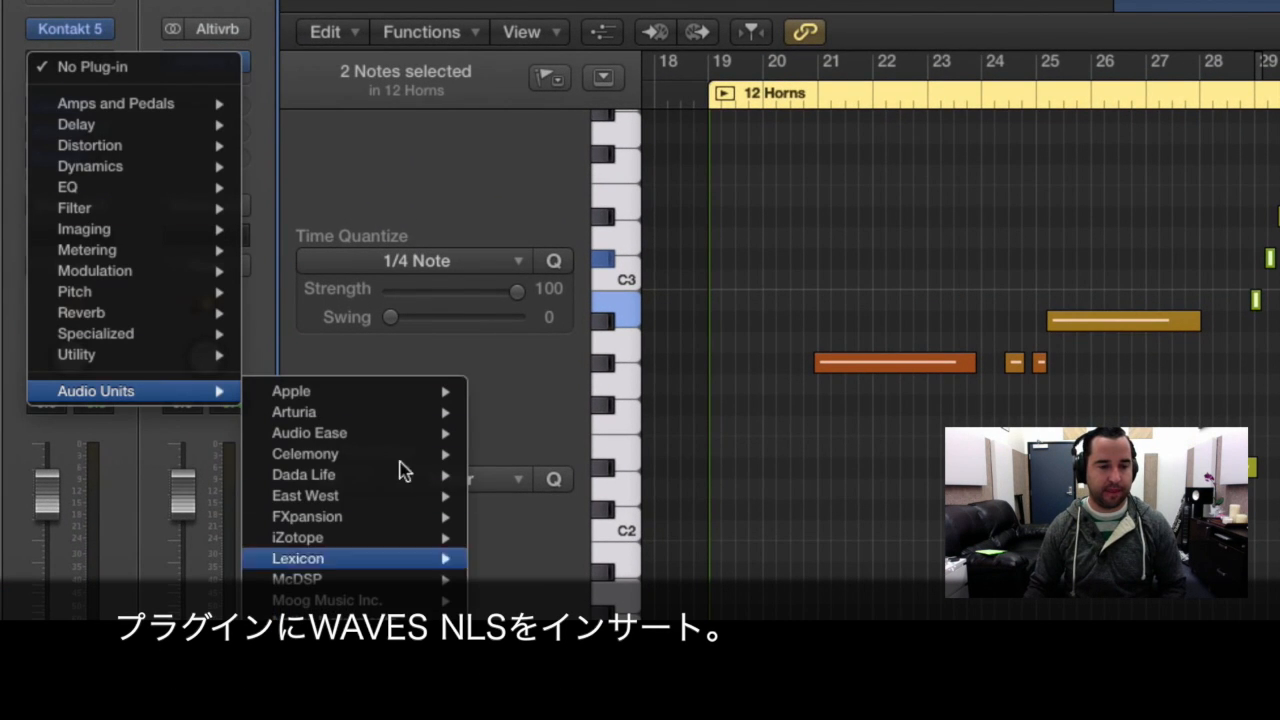
mouse_move(345, 700)
scroll(605, 310, "down", 20)
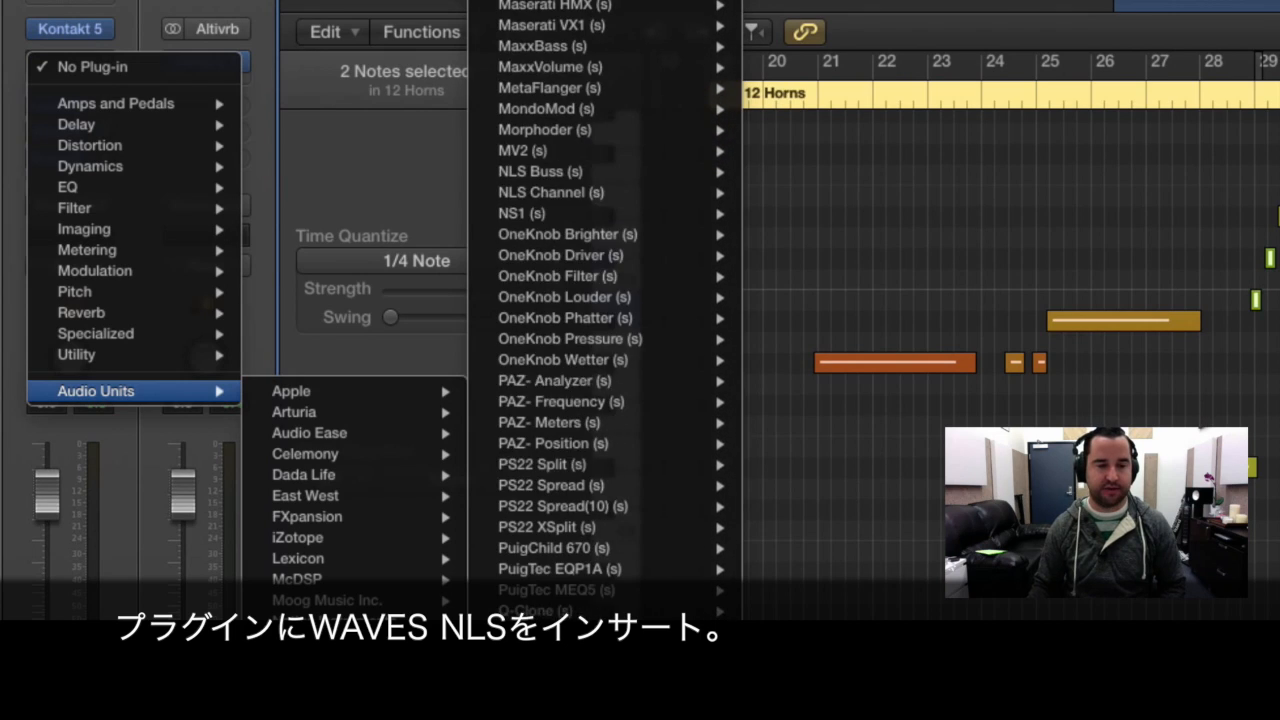
left_click(601, 192)
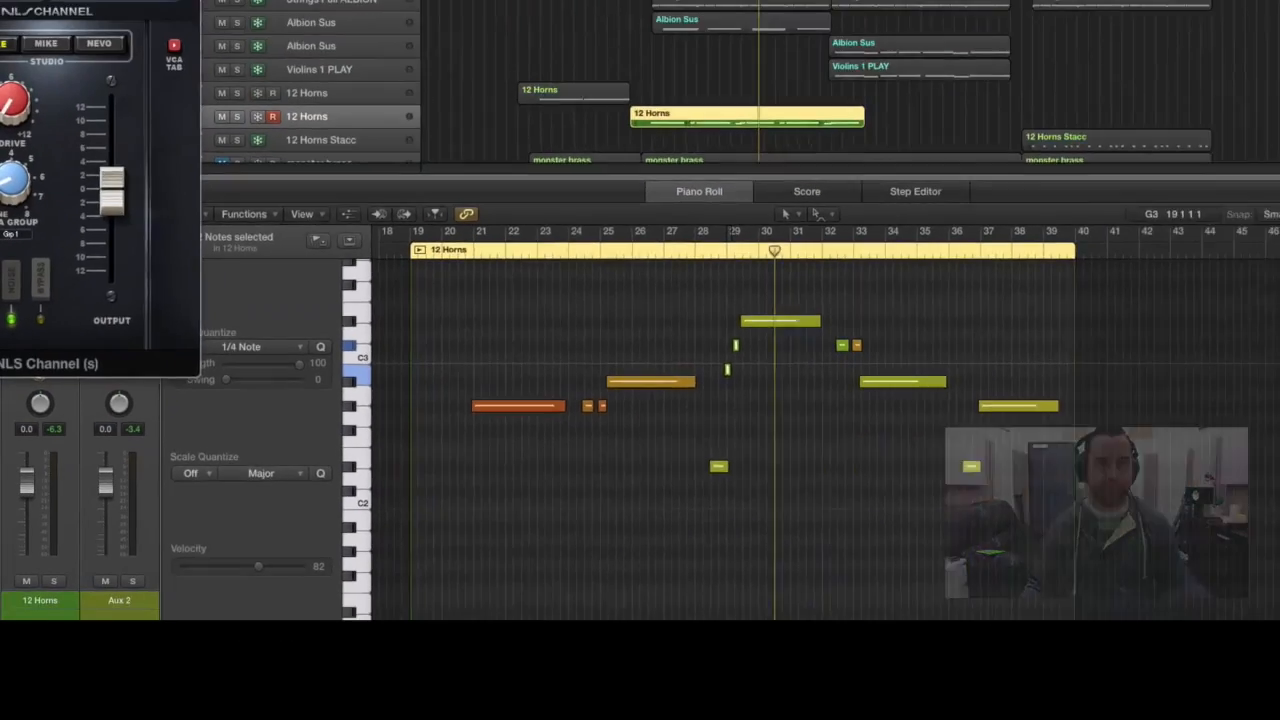
left_click_drag(107, 0, 714, 0)
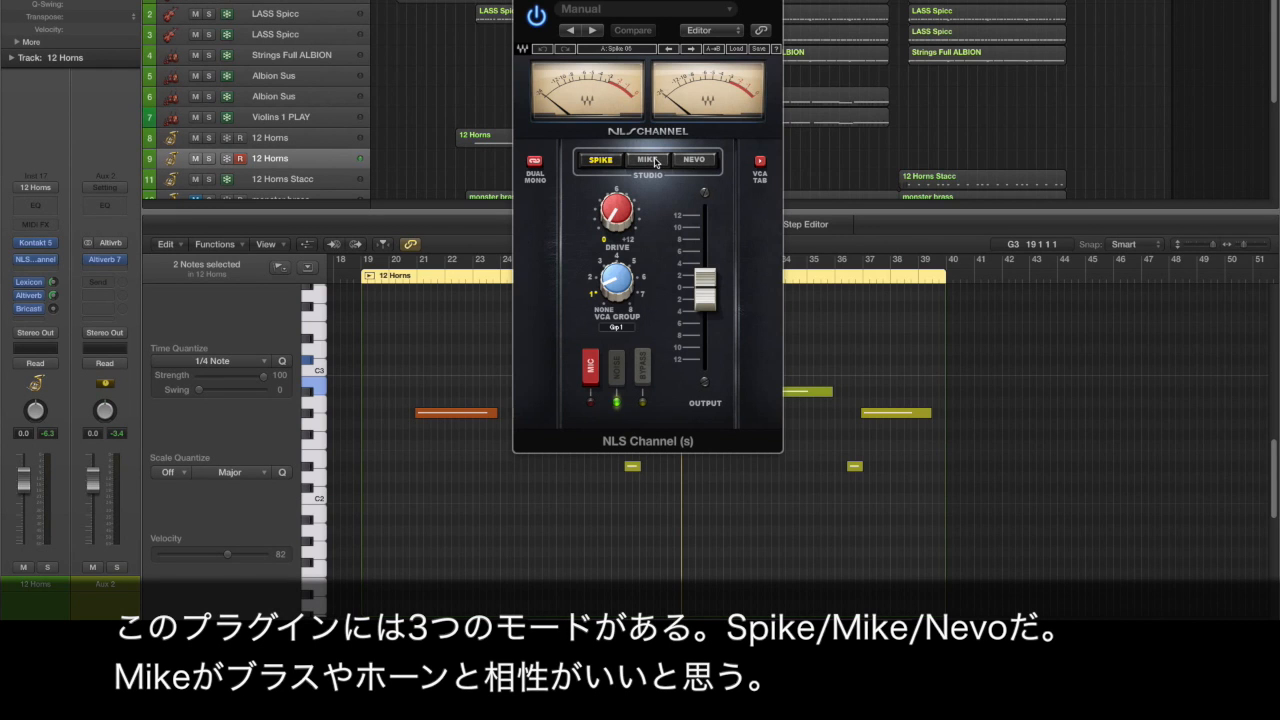
left_click(652, 160)
left_click_drag(639, 2, 1039, 37)
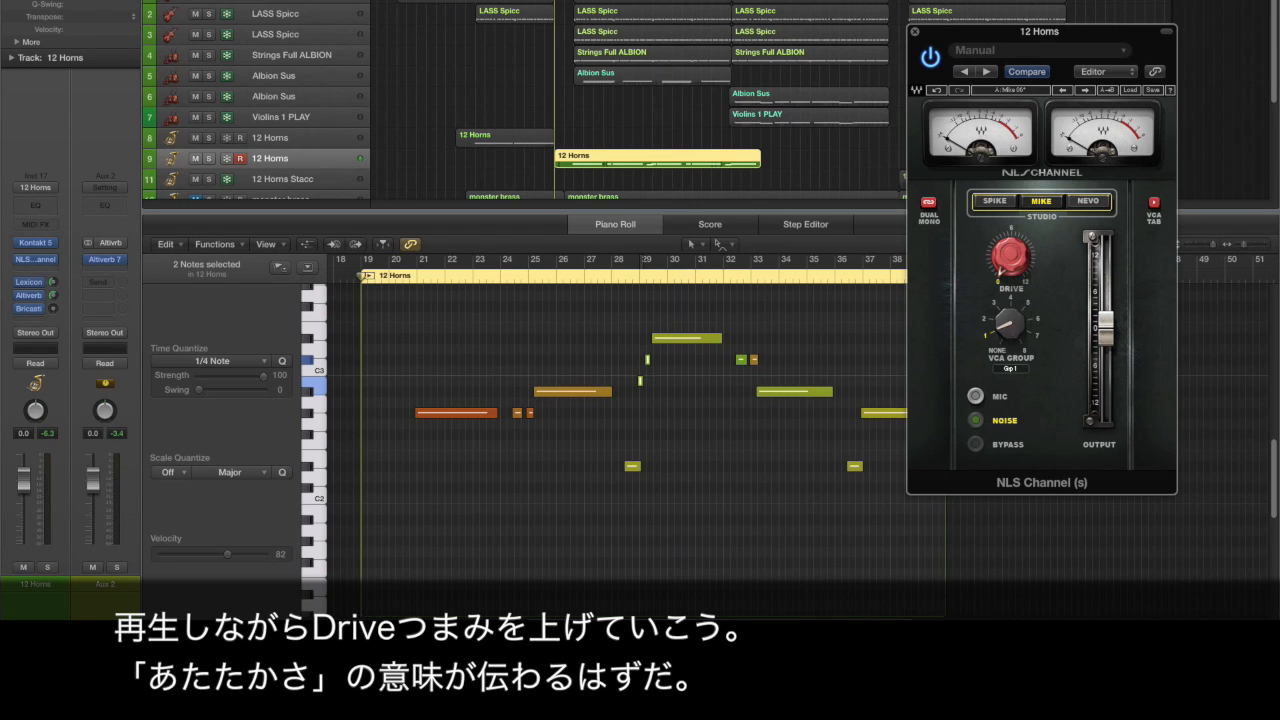
Raise the NLS Channel Drive to 8.1 during playback and compare the horns with the plug-in off and on.
key("space")
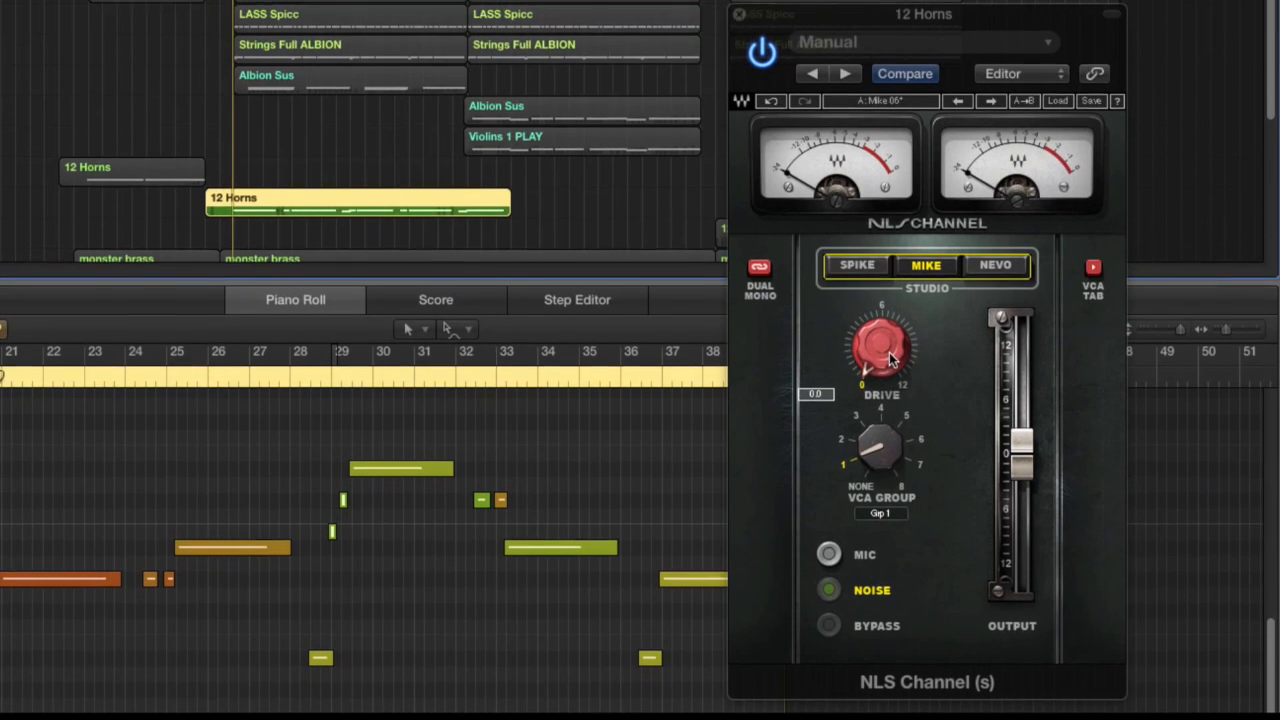
left_click_drag(880, 360, 880, 290)
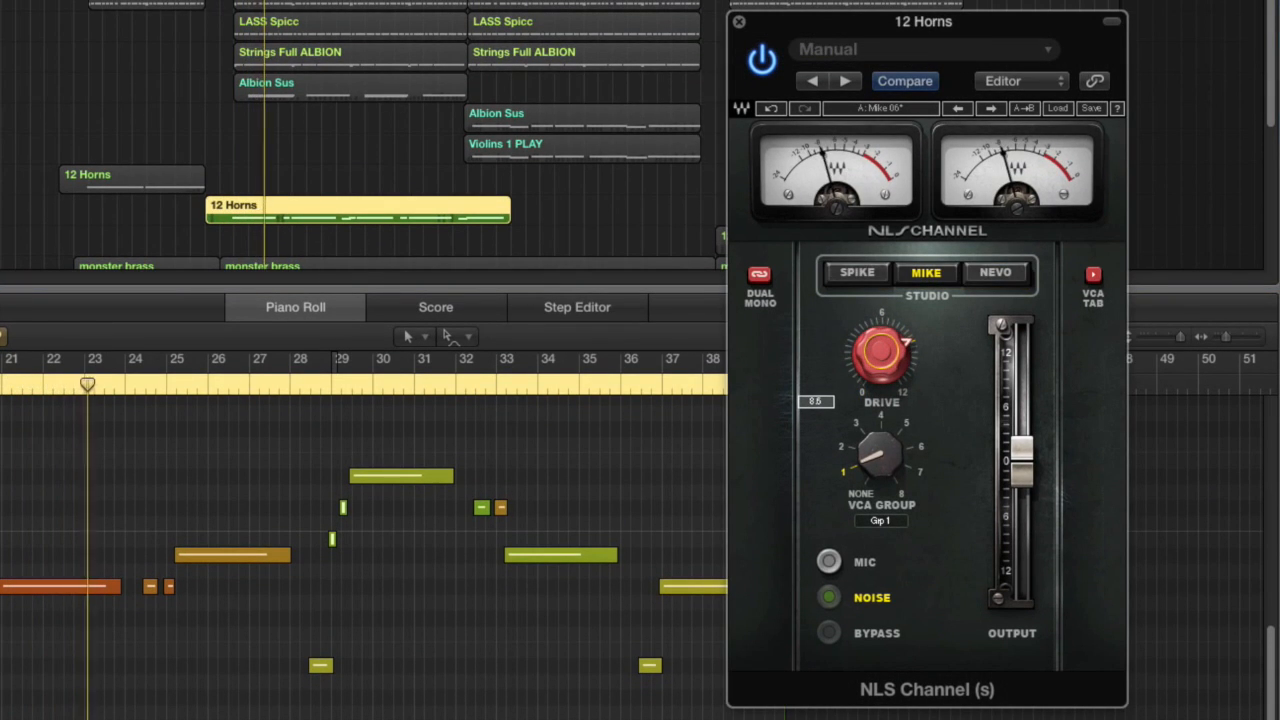
left_click_drag(880, 376, 880, 373)
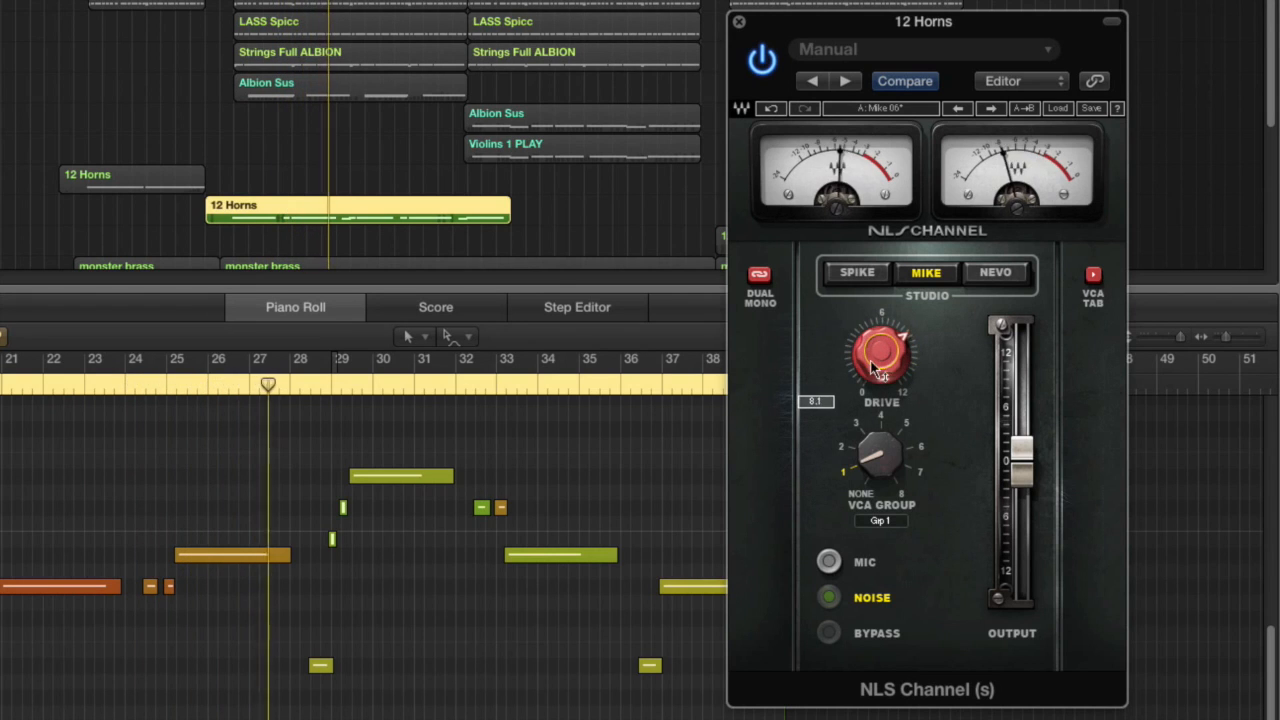
left_click(762, 60)
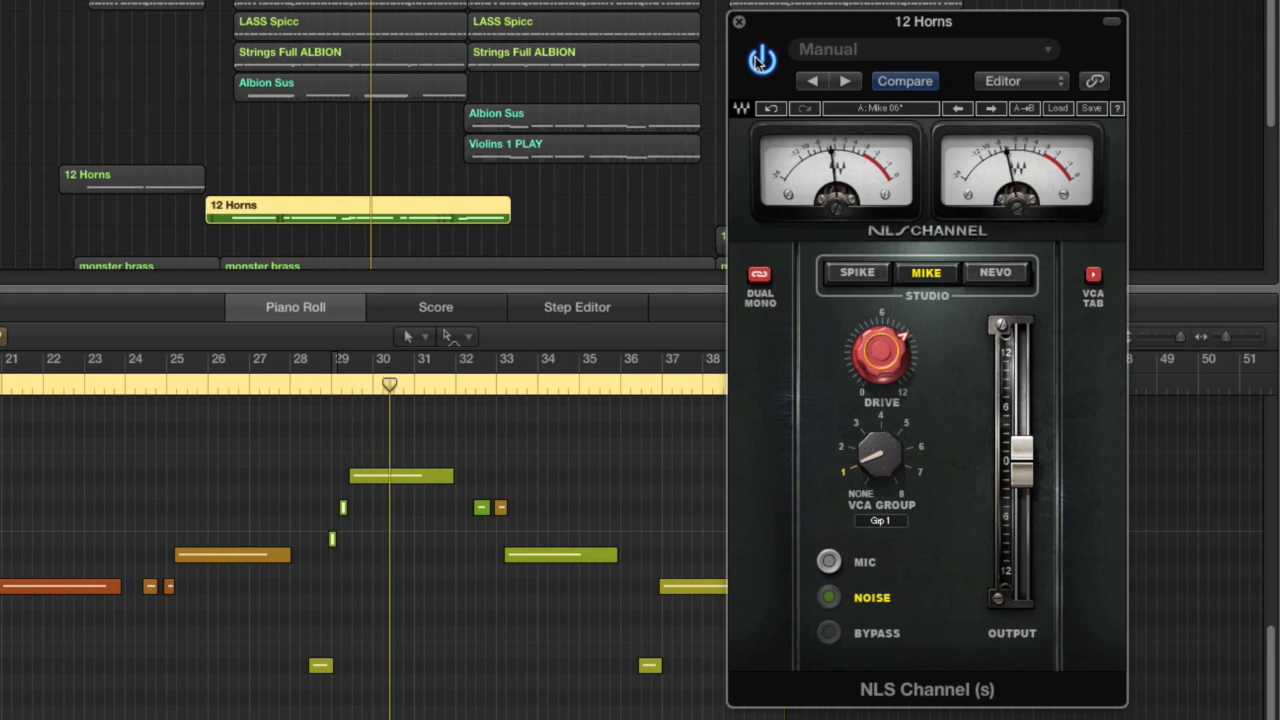
left_click(762, 60)
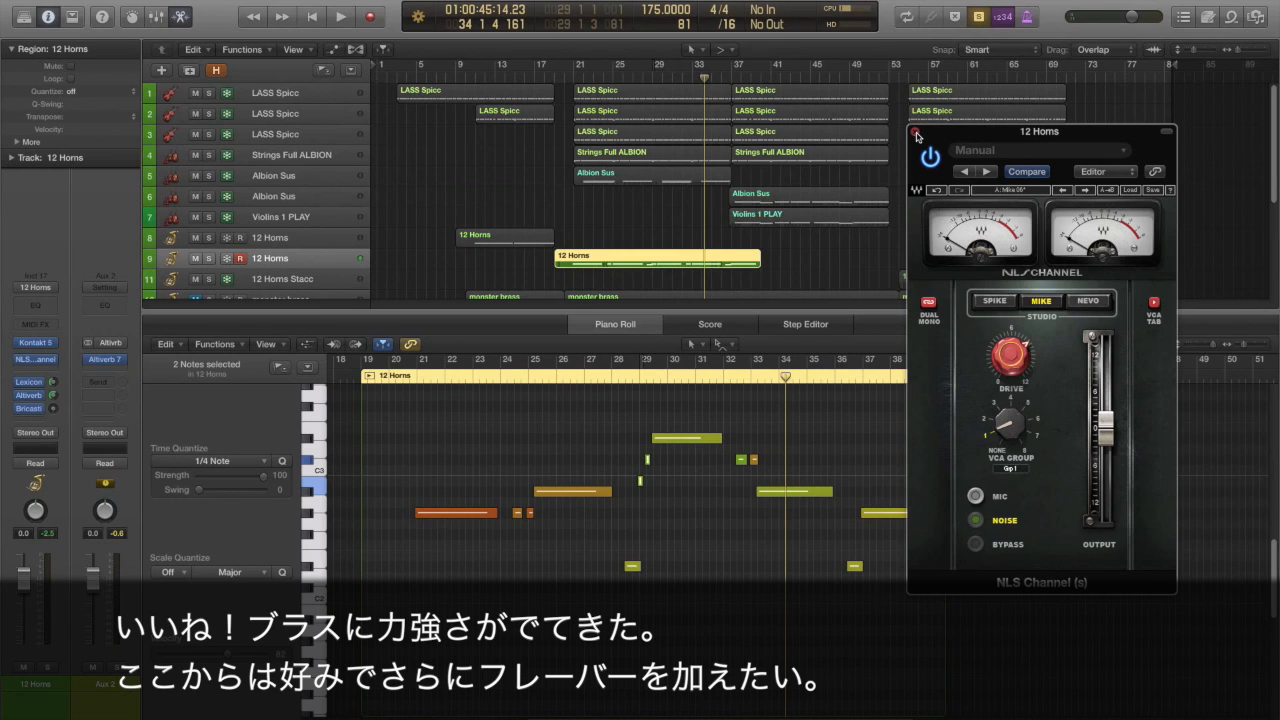
Insert the Waves Scheps 73 plug-in after NLS Channel on the 12 Horns channel and enable its preamp Drive.
left_click(45, 372)
mouse_move(90, 547)
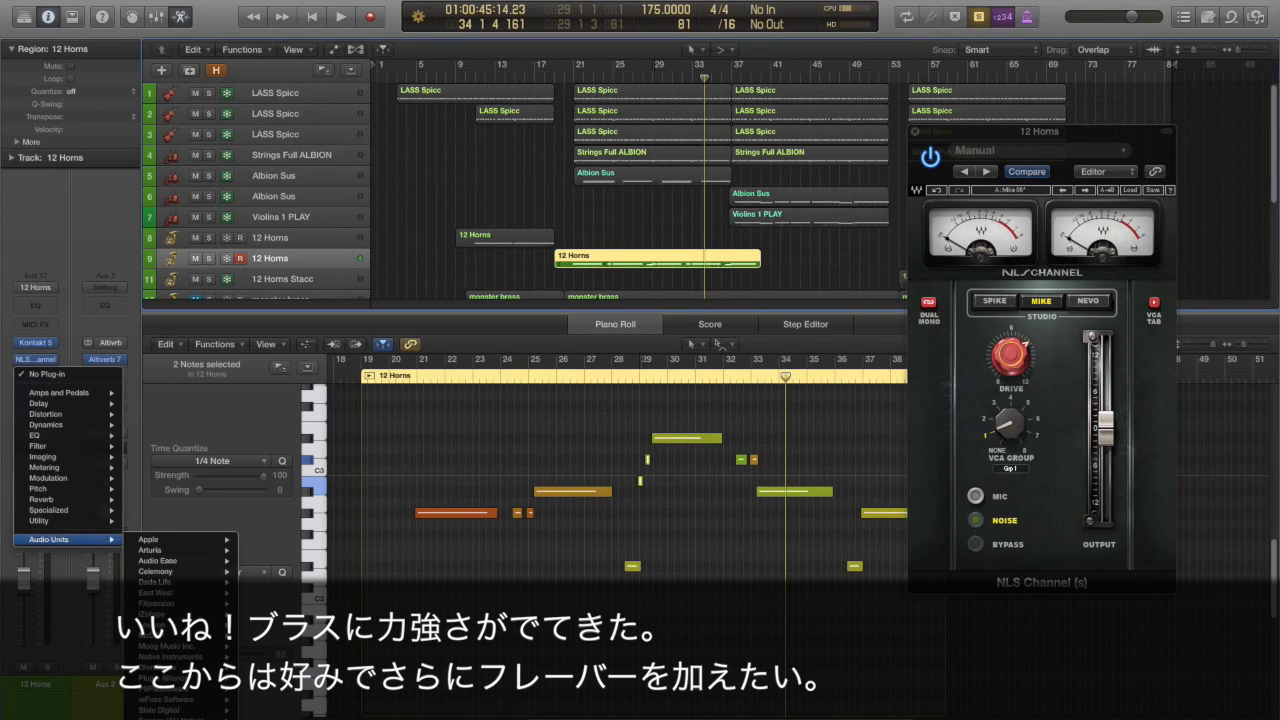
mouse_move(165, 717)
scroll(308, 360, "down", 10)
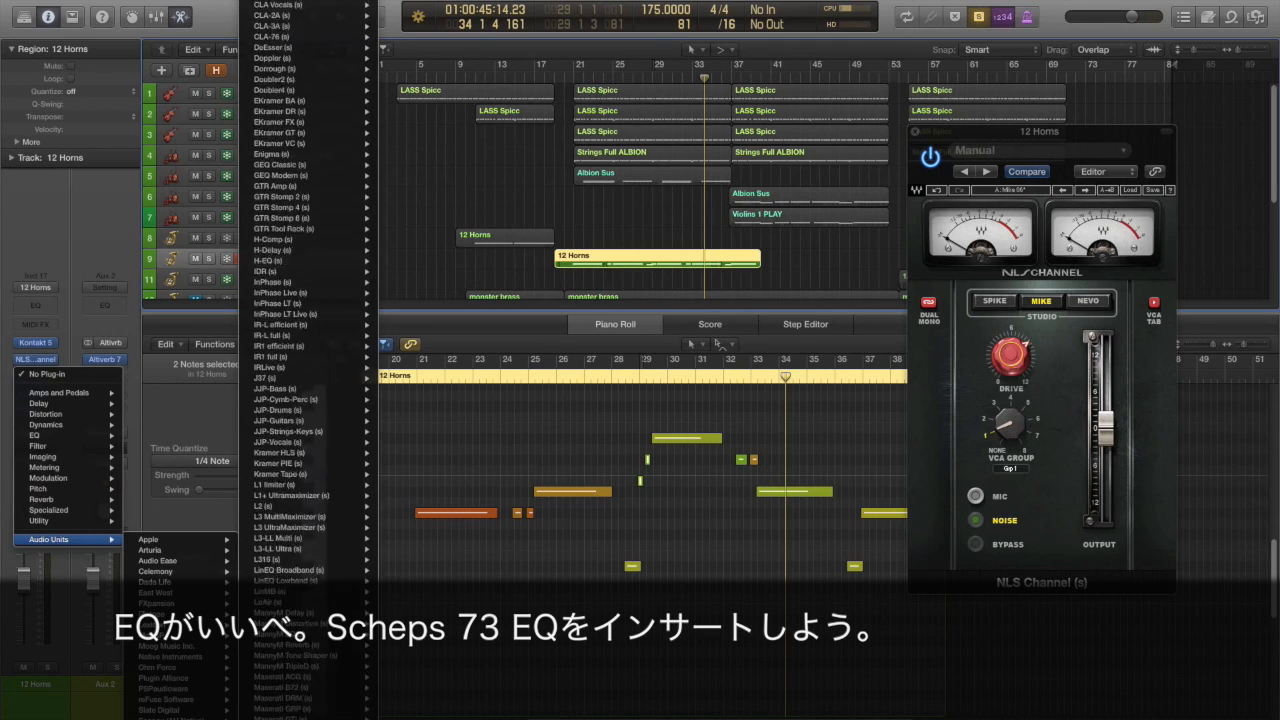
scroll(296, 360, "down", 15)
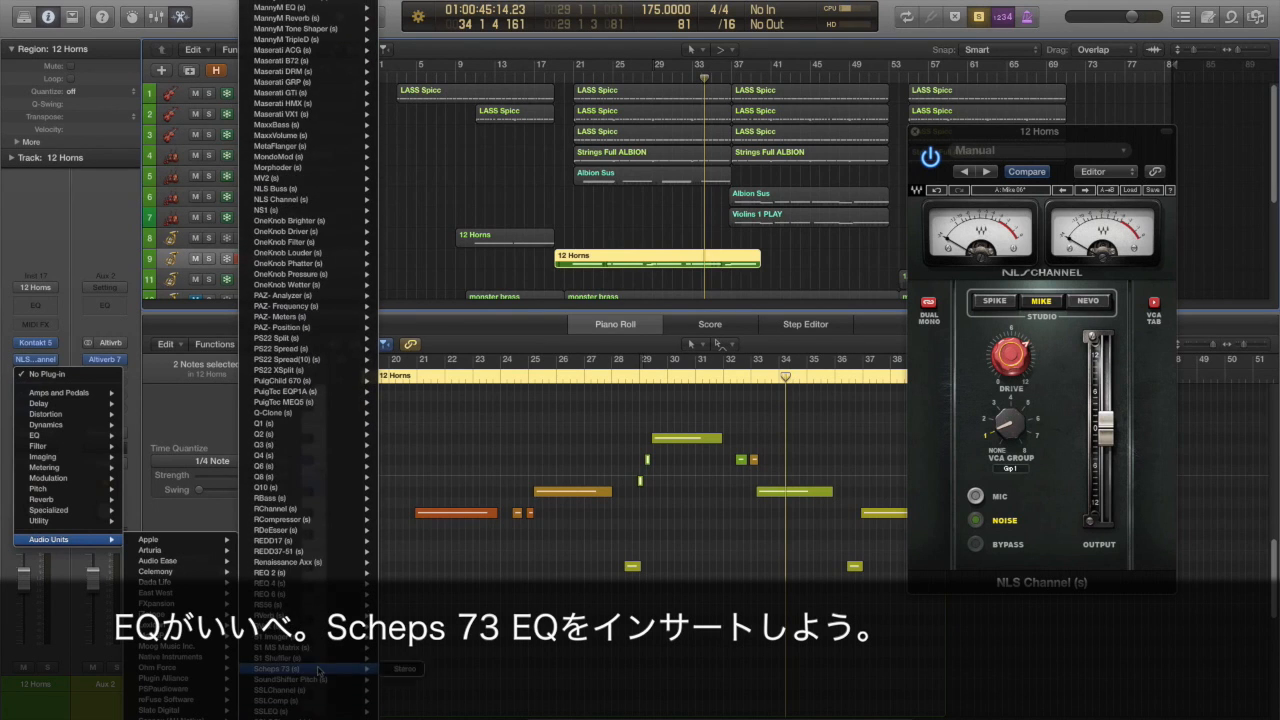
left_click(277, 678)
left_click_drag(193, 36, 436, 68)
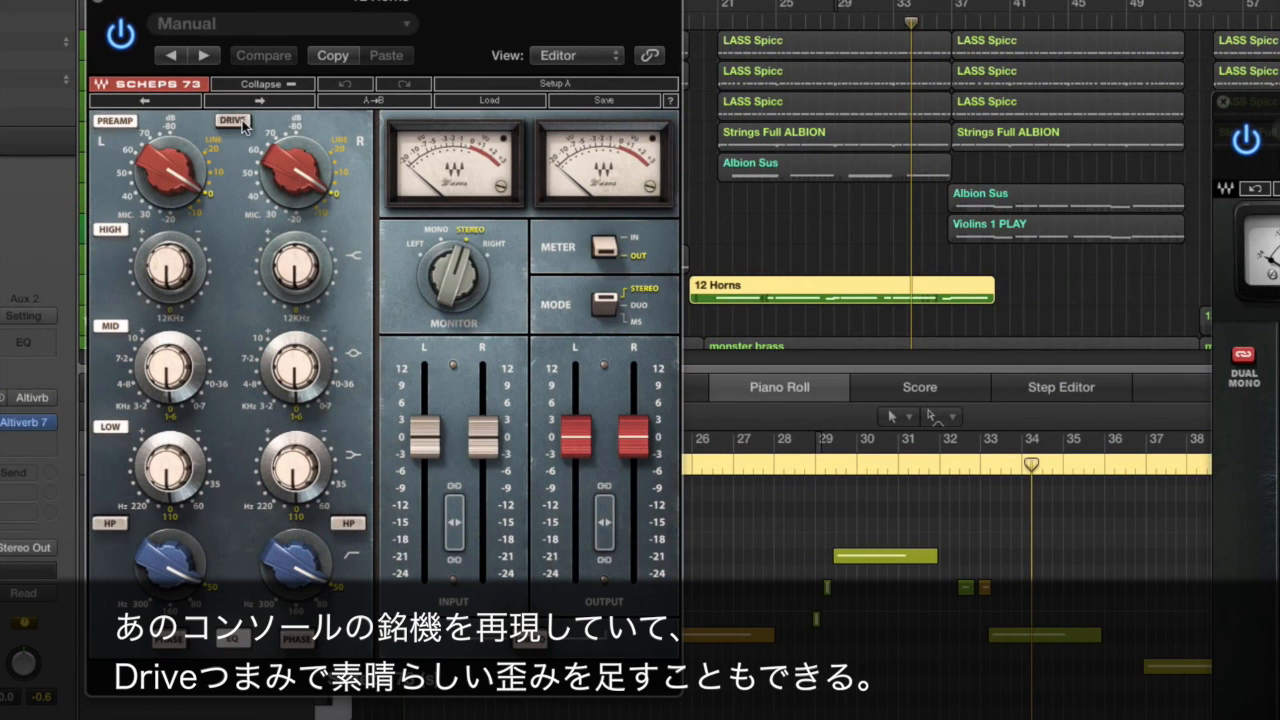
left_click(233, 121)
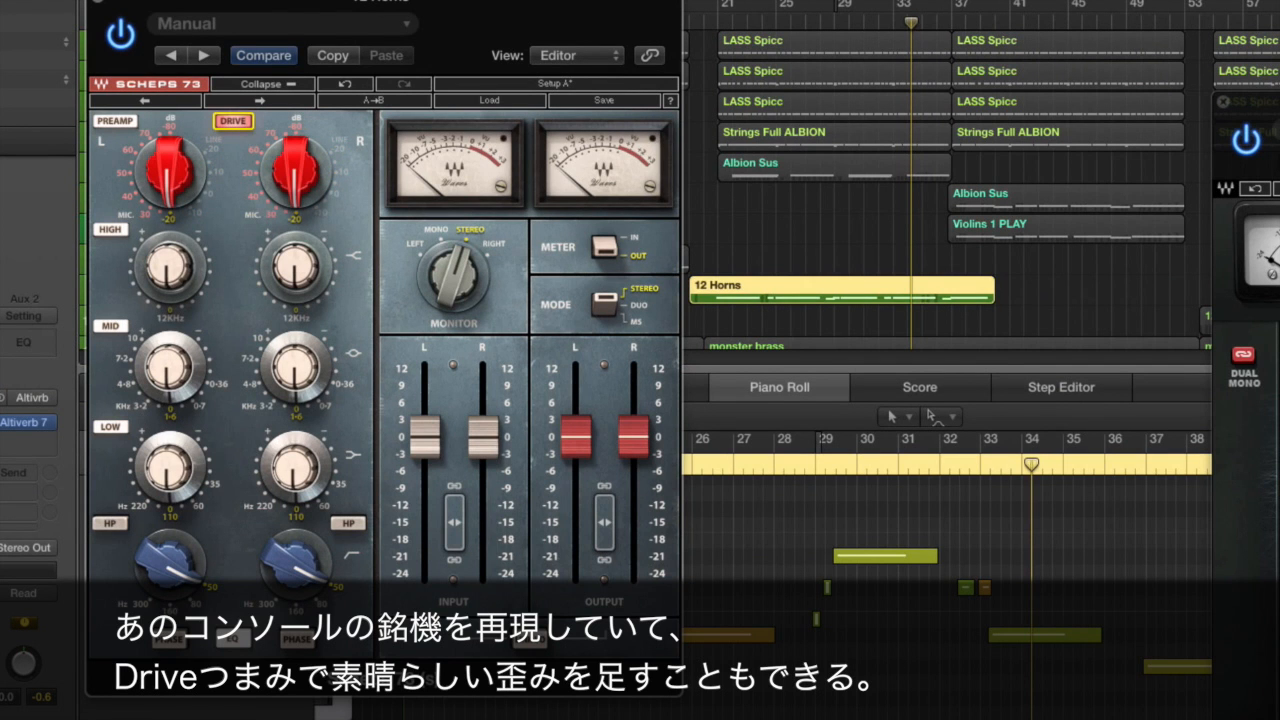
left_click_drag(436, 3, 383, 22)
Unsolo the 12 Horns region and play the full arrangement from bar 17 with the Scheps 73 EQ.
key("ctrl+s")
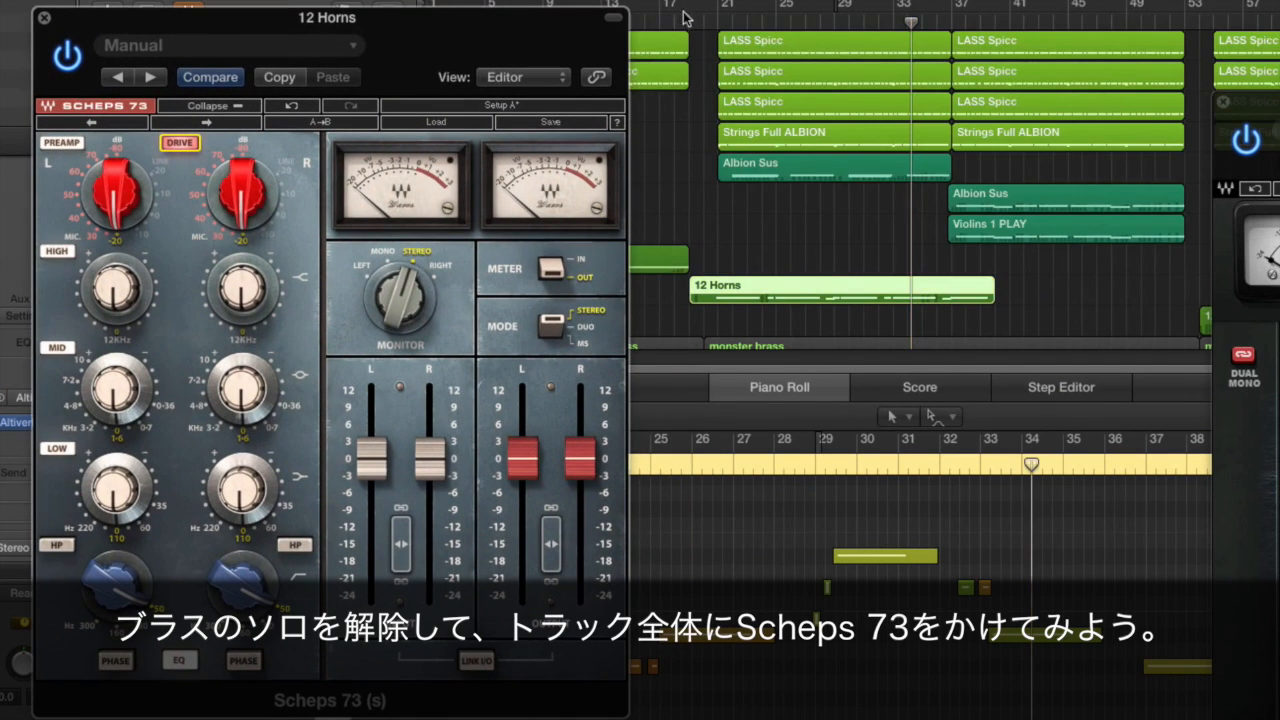
left_click(662, 22)
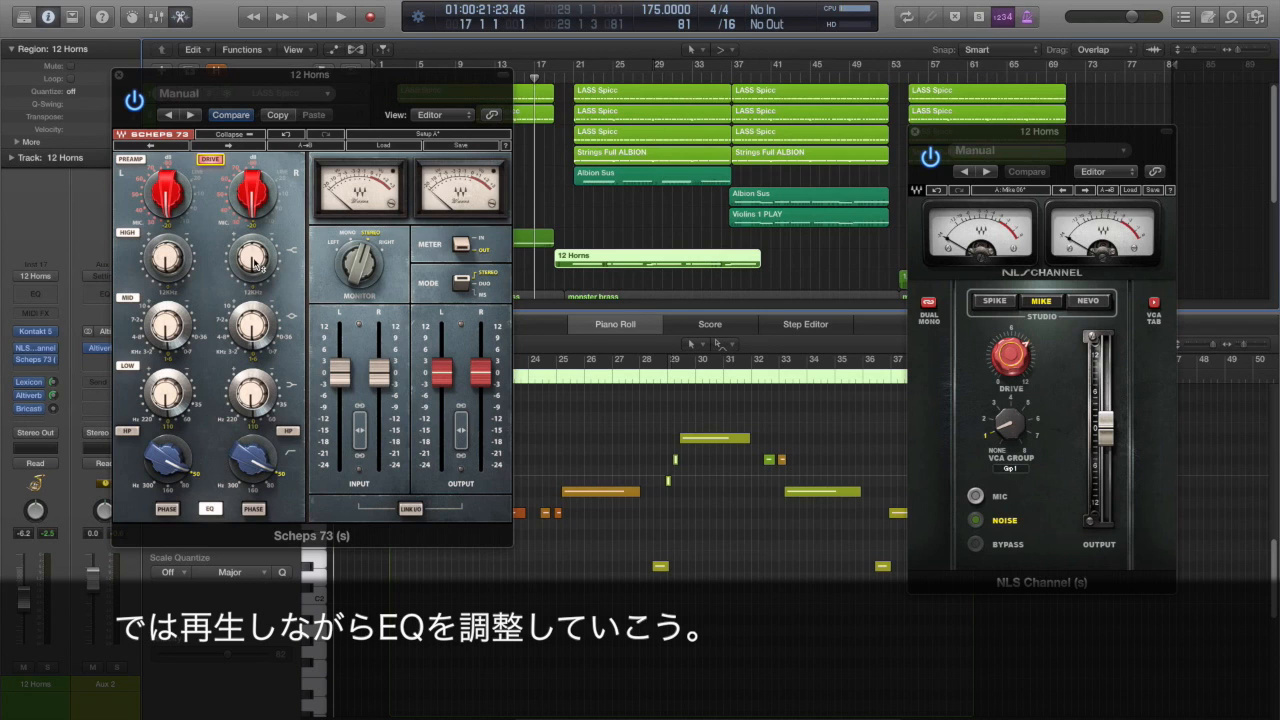
key("space")
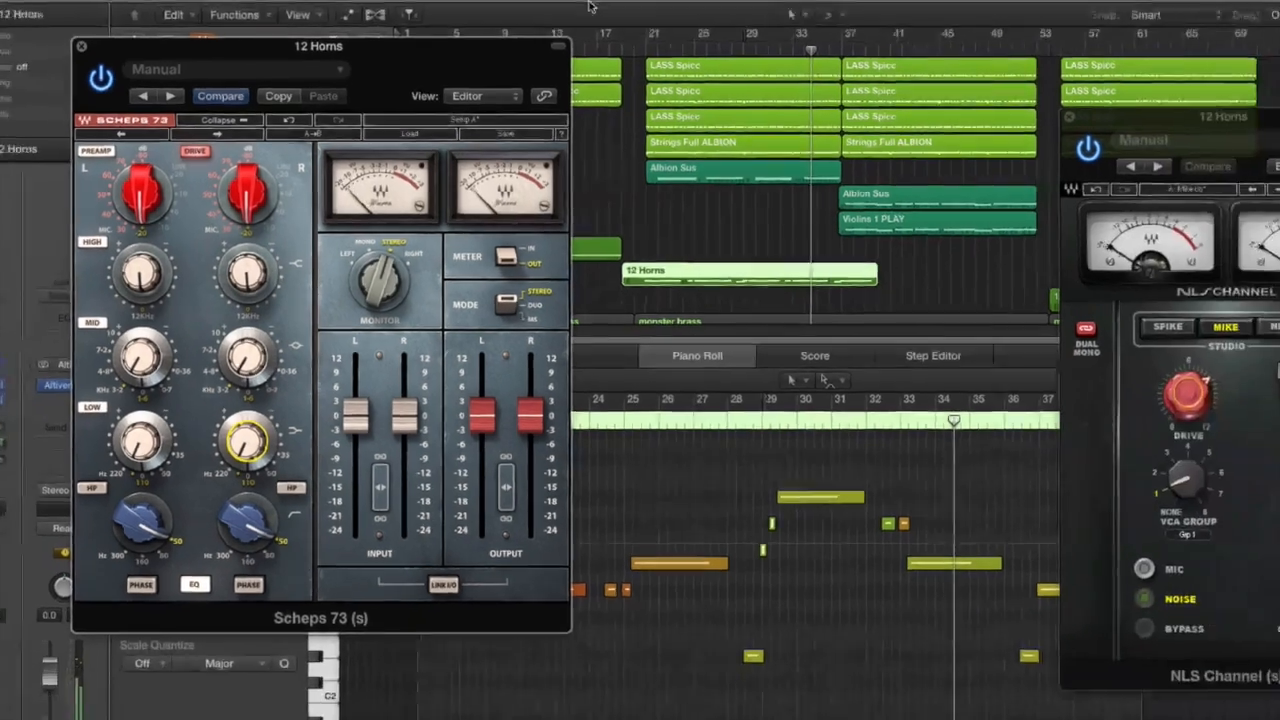
key("space")
Compare the full mix with Scheps 73 and NLS Channel switched off and on during playback, and close both plug-in windows.
left_click_drag(411, 54, 402, 99)
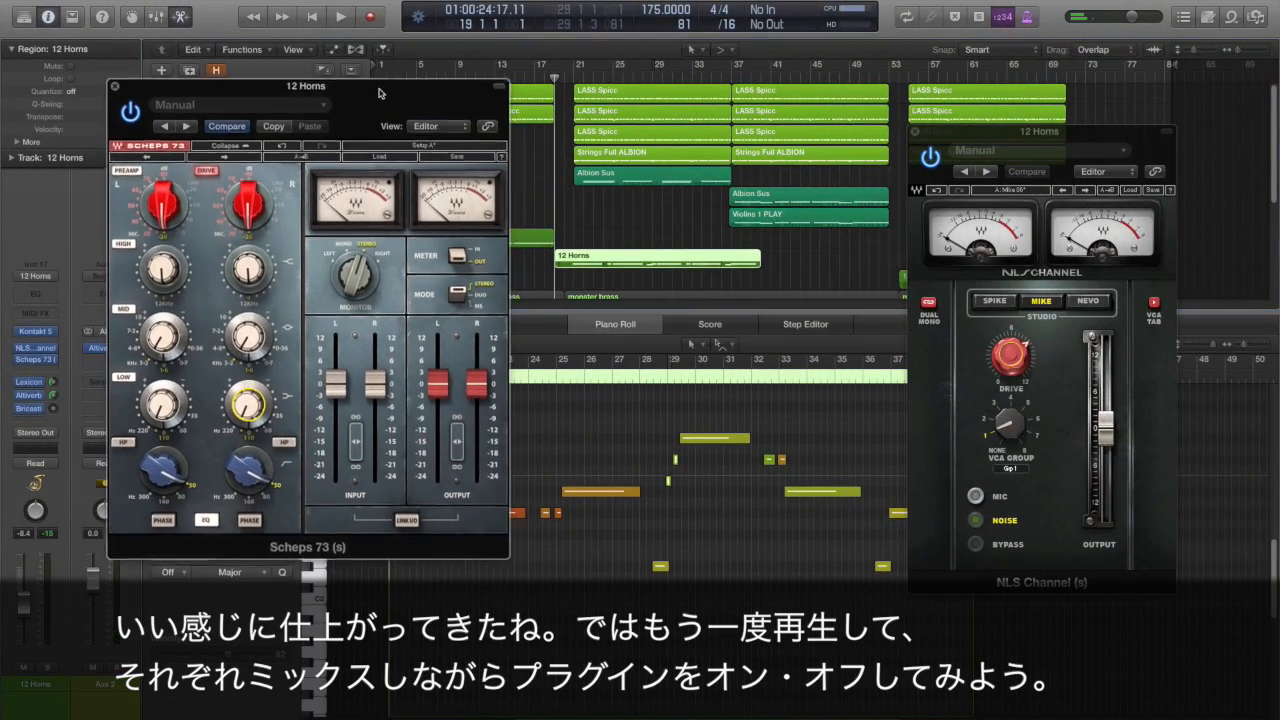
left_click_drag(940, 143, 940, 117)
left_click_drag(484, 101, 490, 104)
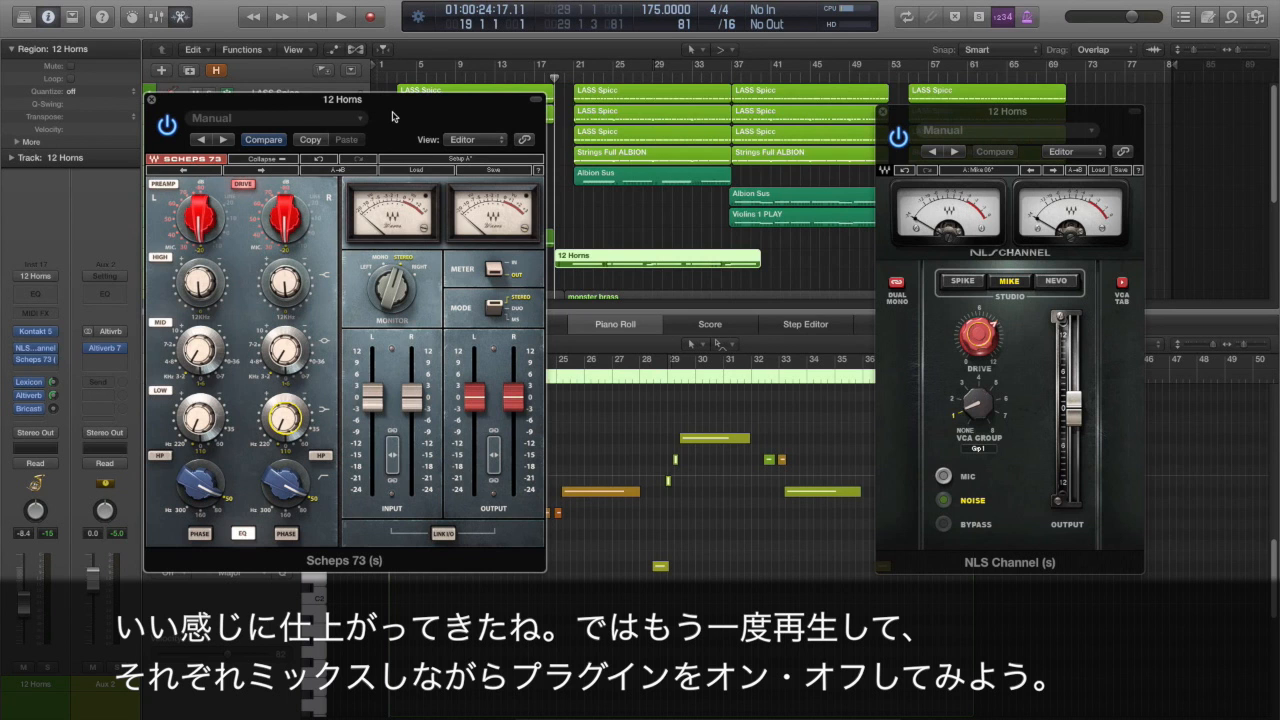
key("space")
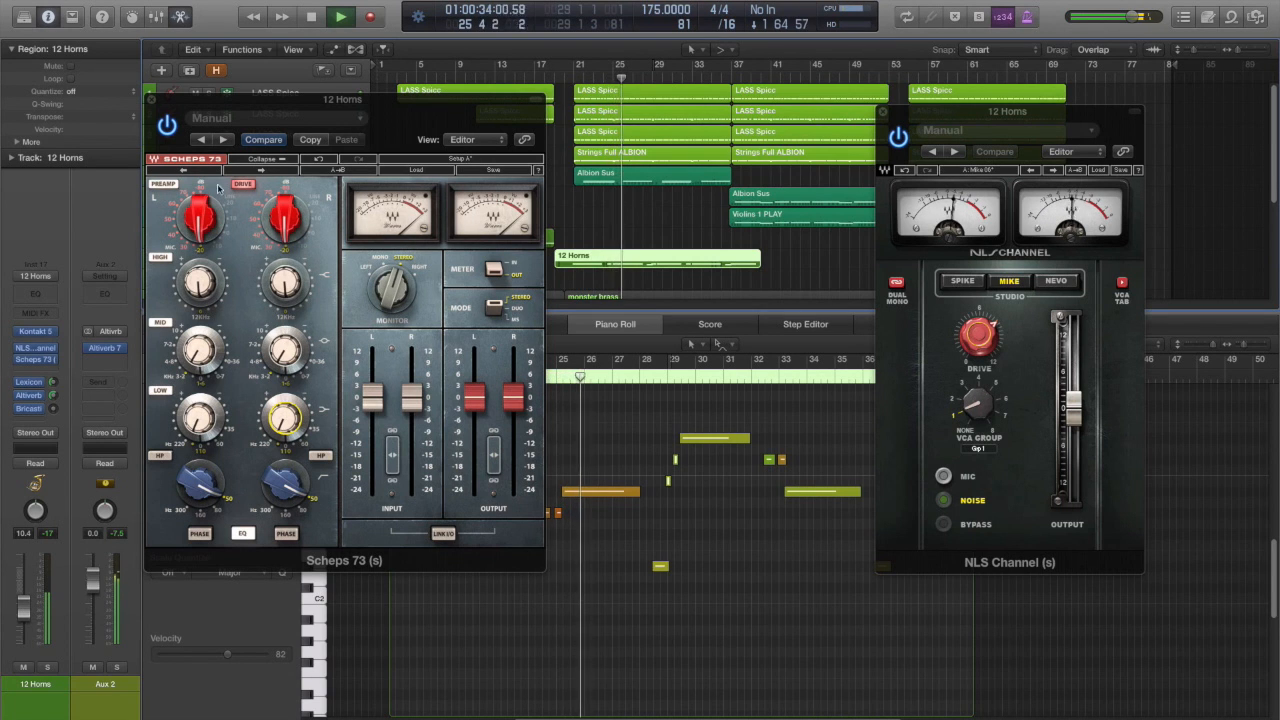
left_click(167, 125)
left_click(898, 138)
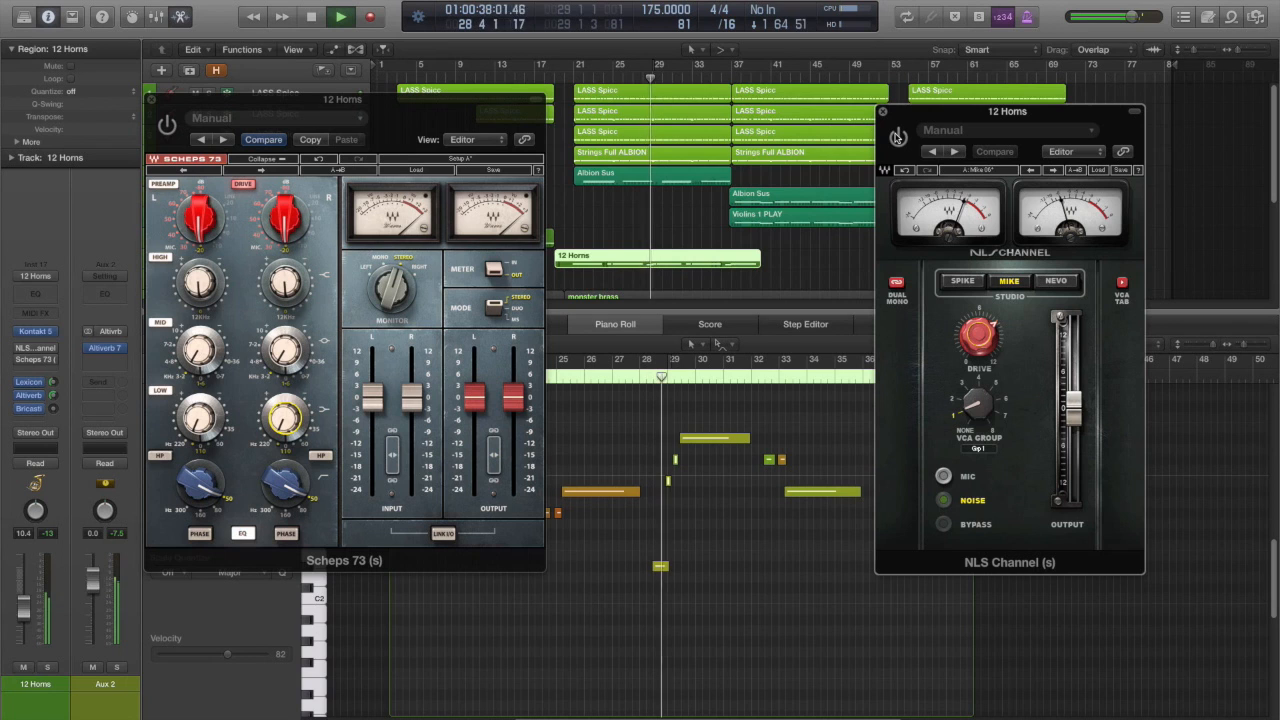
left_click(898, 138)
left_click(167, 125)
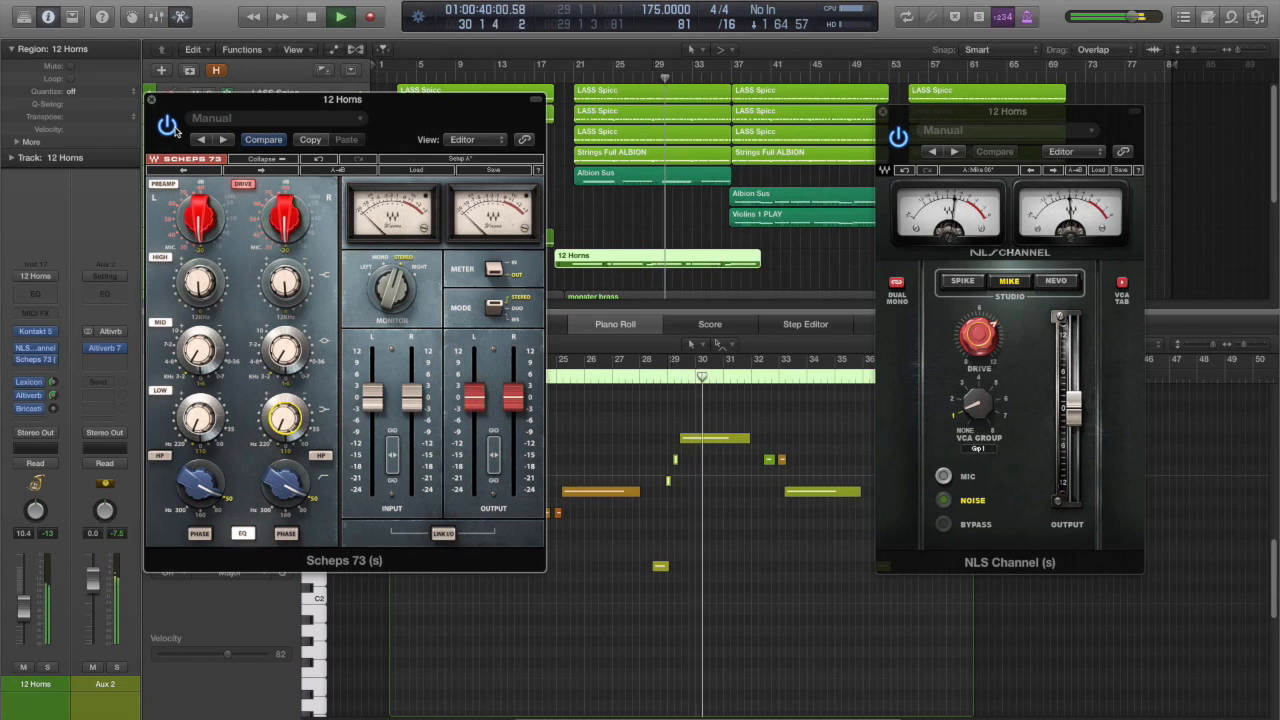
left_click(899, 137)
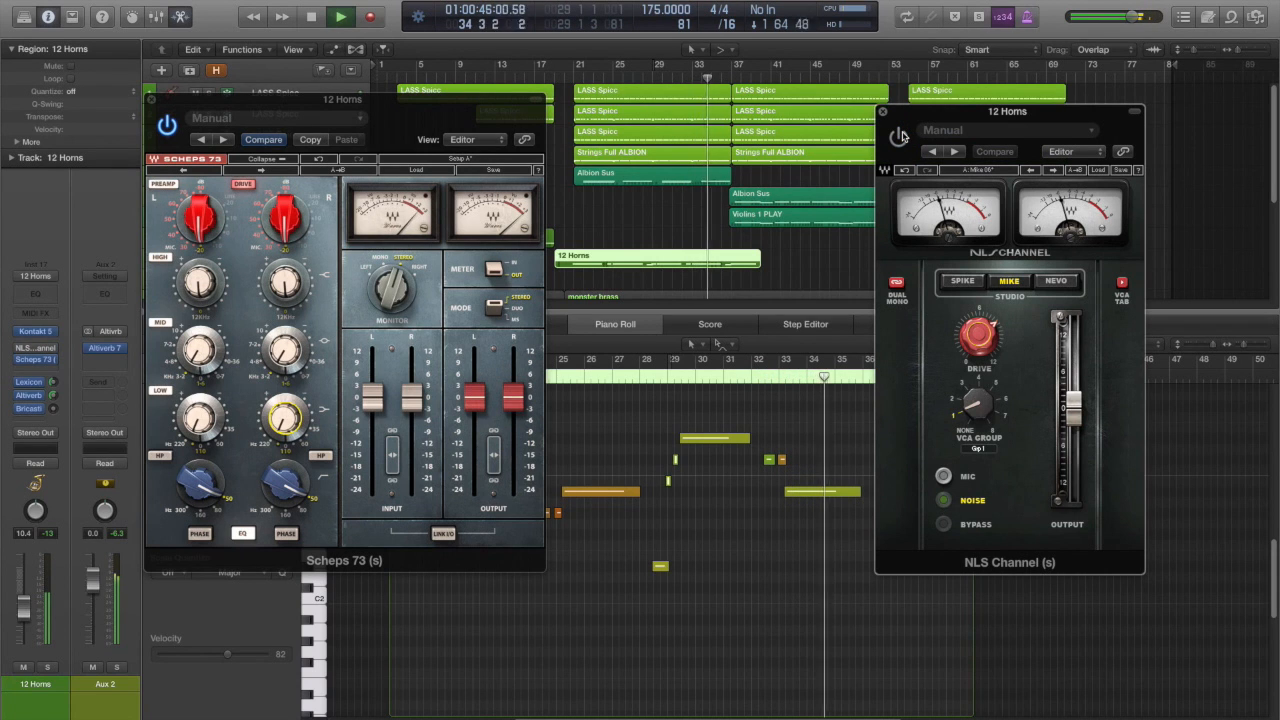
left_click(165, 126)
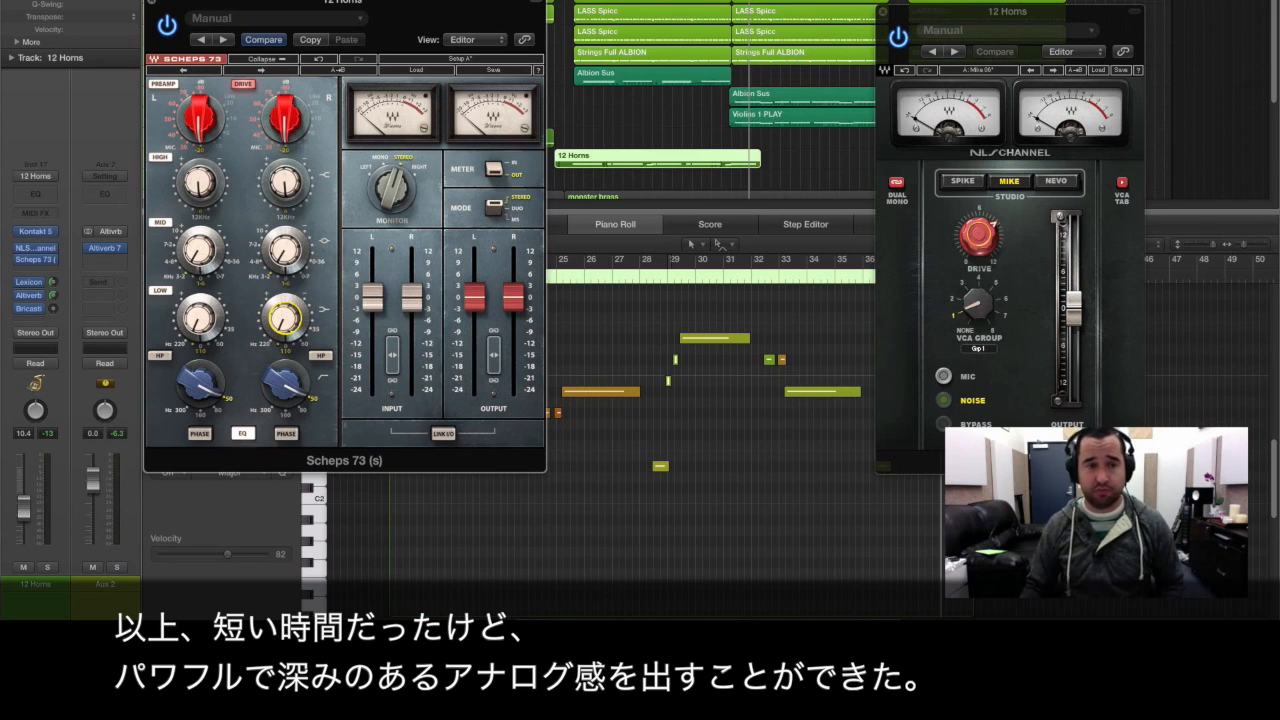
left_click(155, 3)
left_click(884, 12)
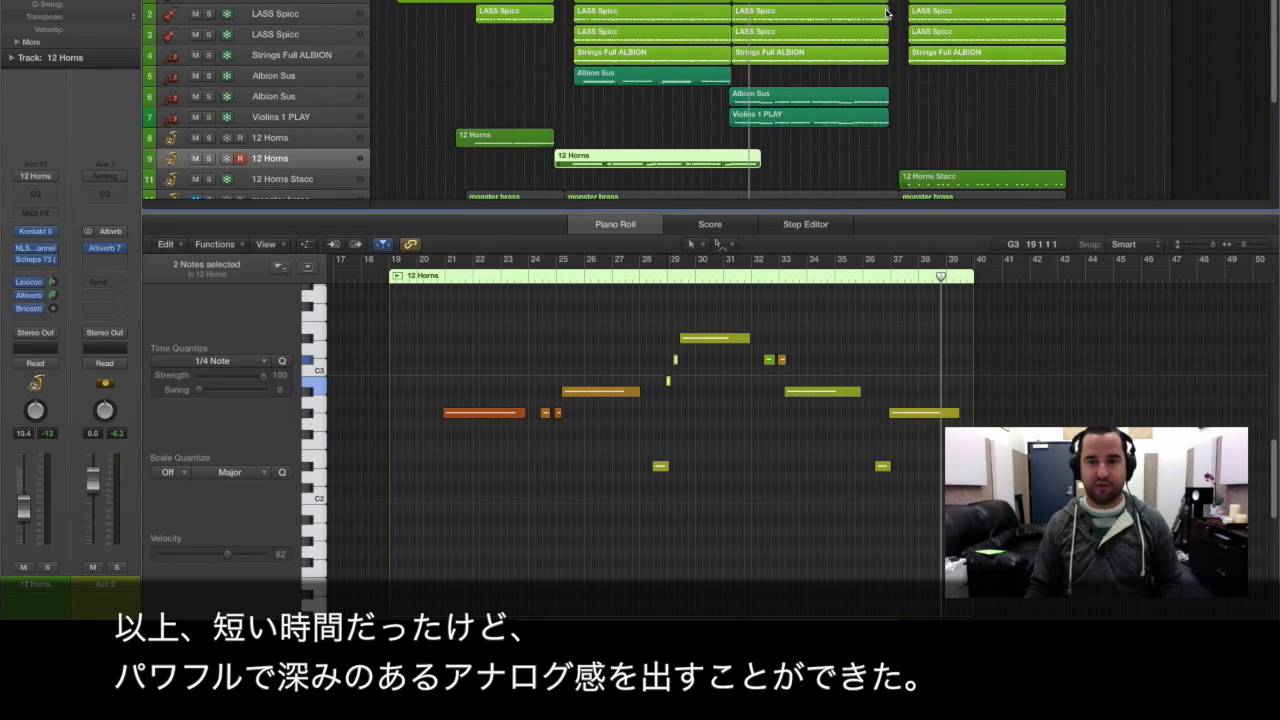